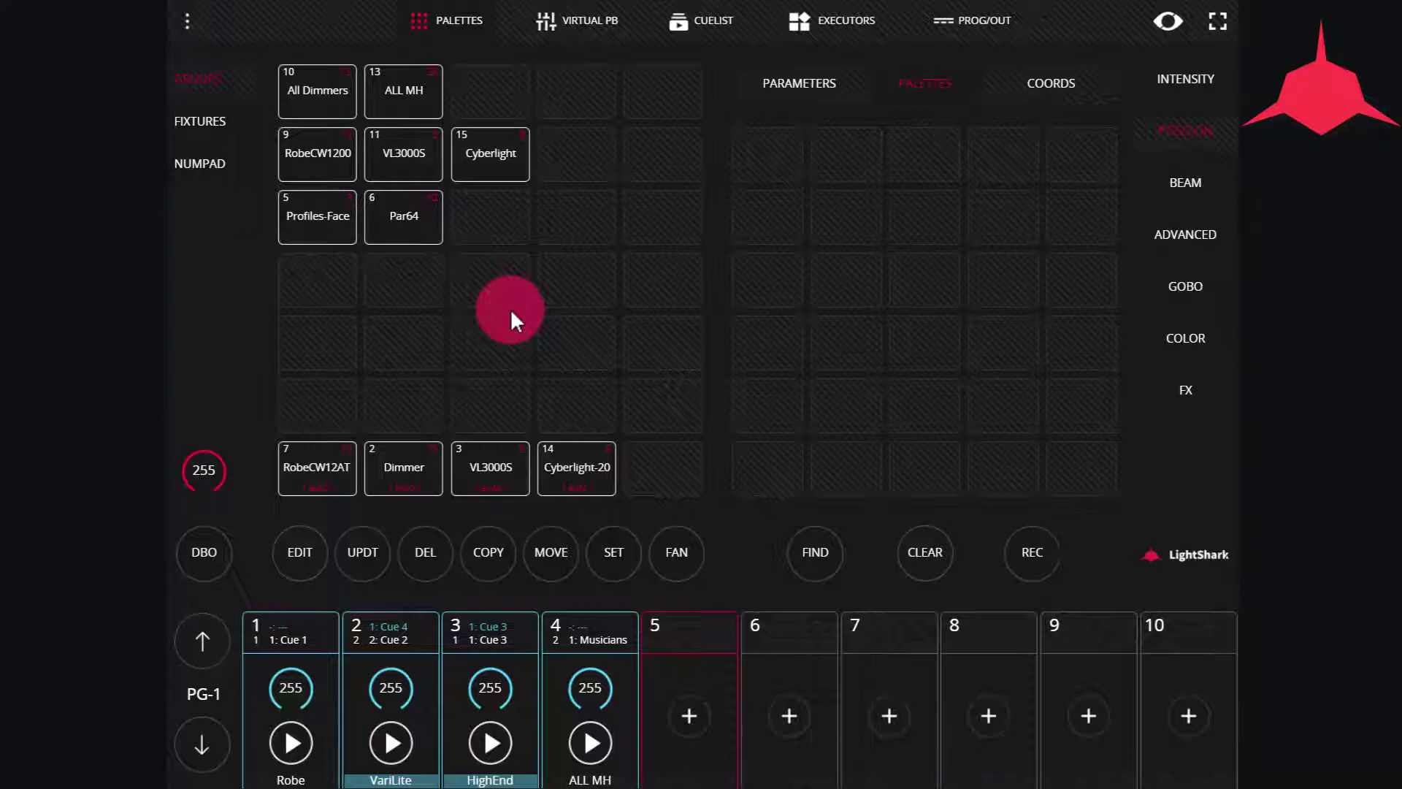
# - Open the OSC connectivity settings of the console
pyautogui.click(179, 25)
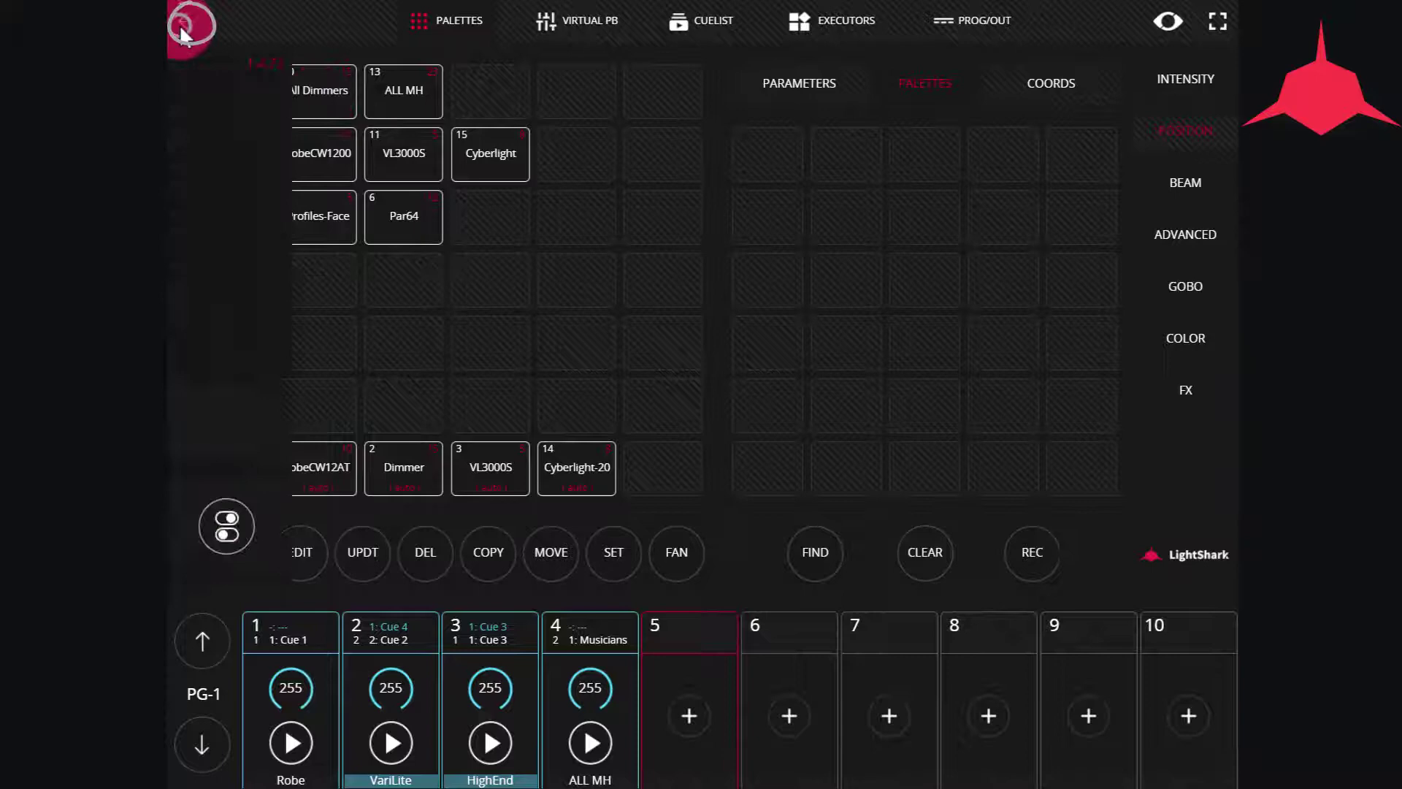
pyautogui.click(639, 526)
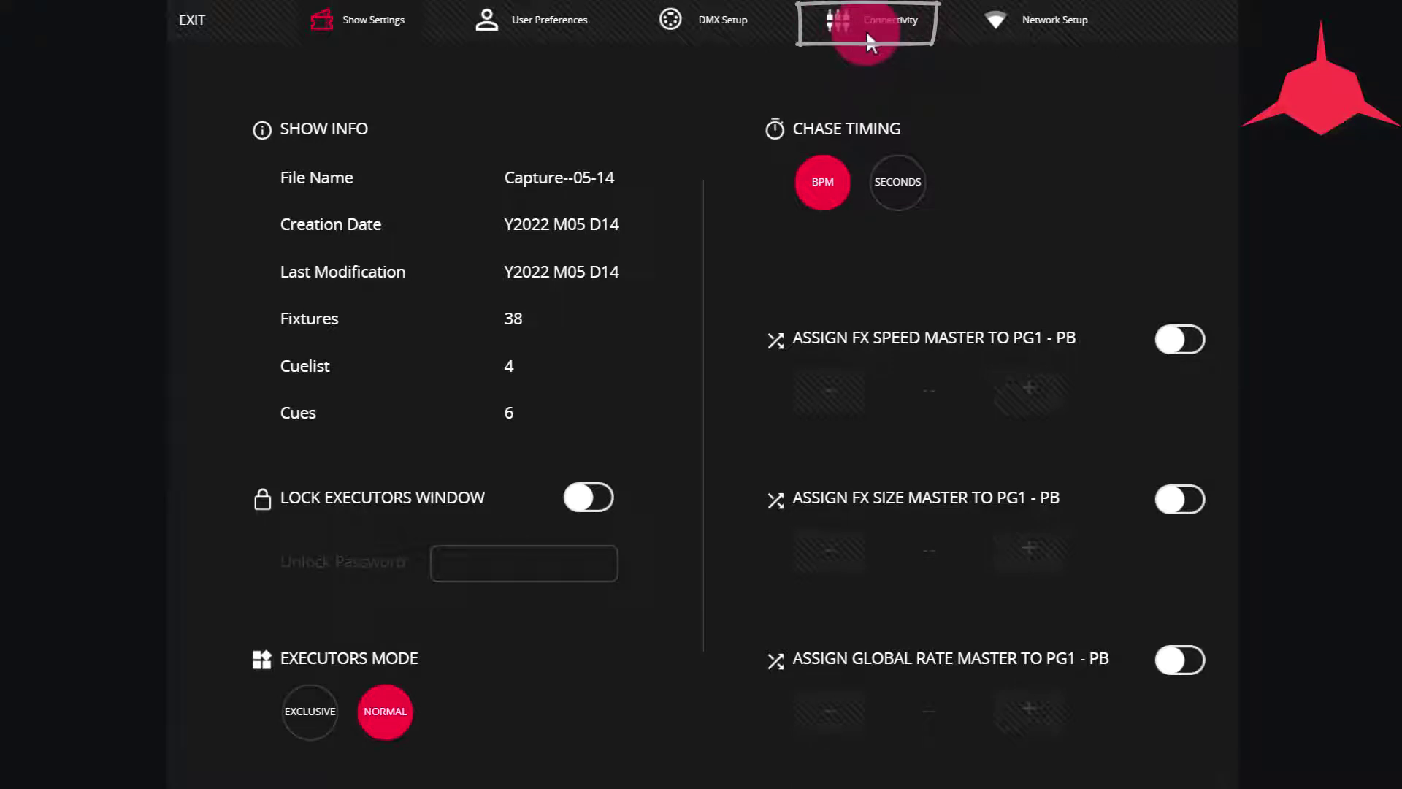
pyautogui.click(867, 30)
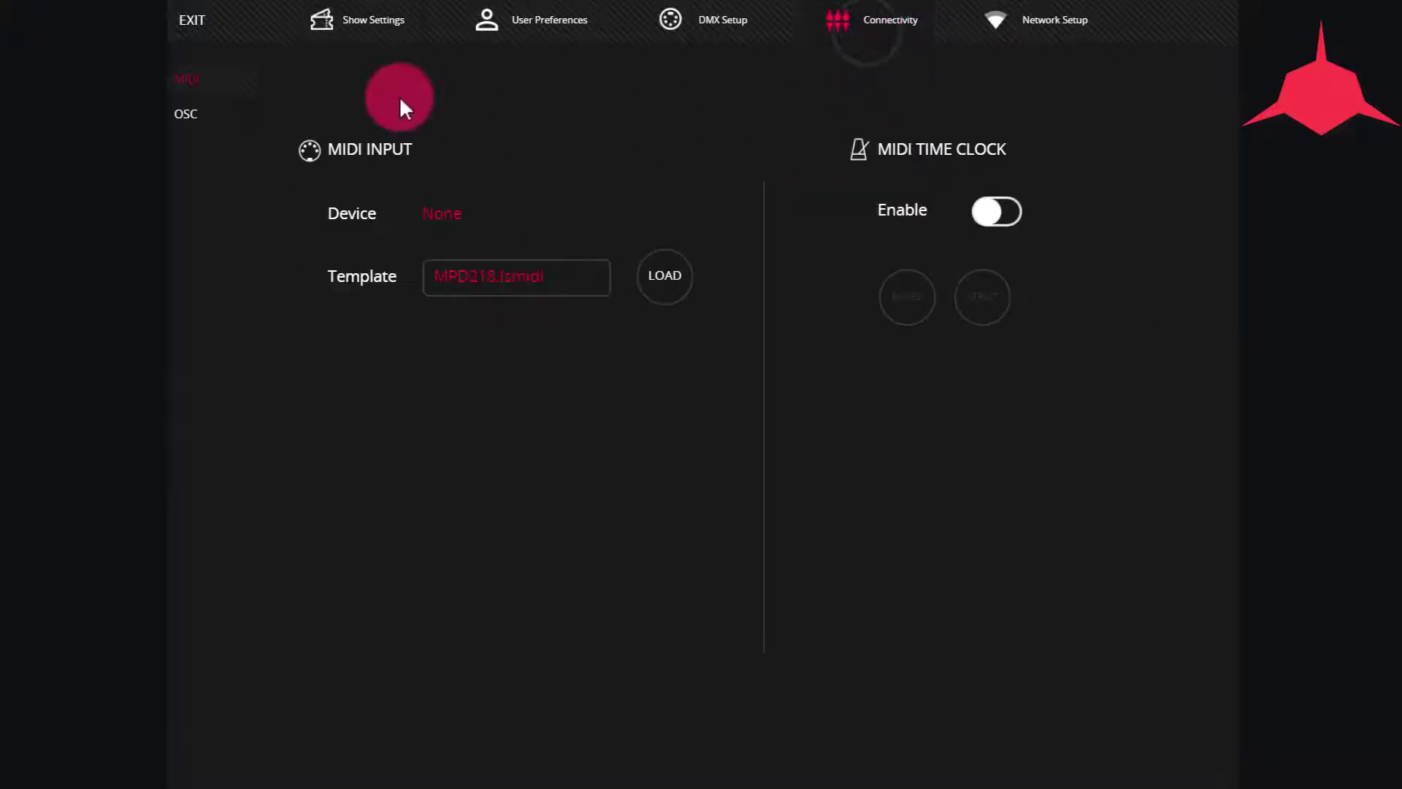
pyautogui.click(191, 118)
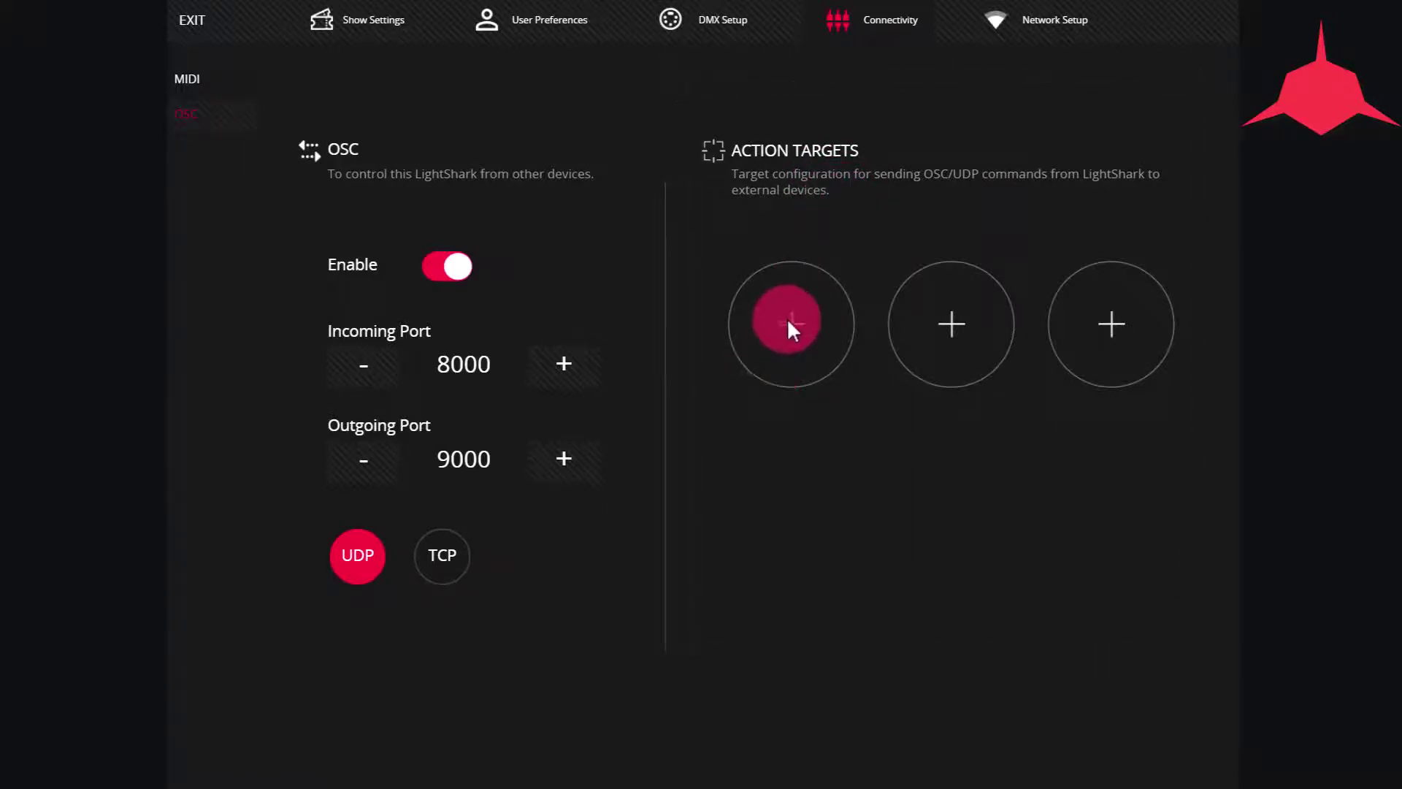
# - Add MALighting MA3_osc as the first OSC action target and go to its IP address field
pyautogui.click(786, 320)
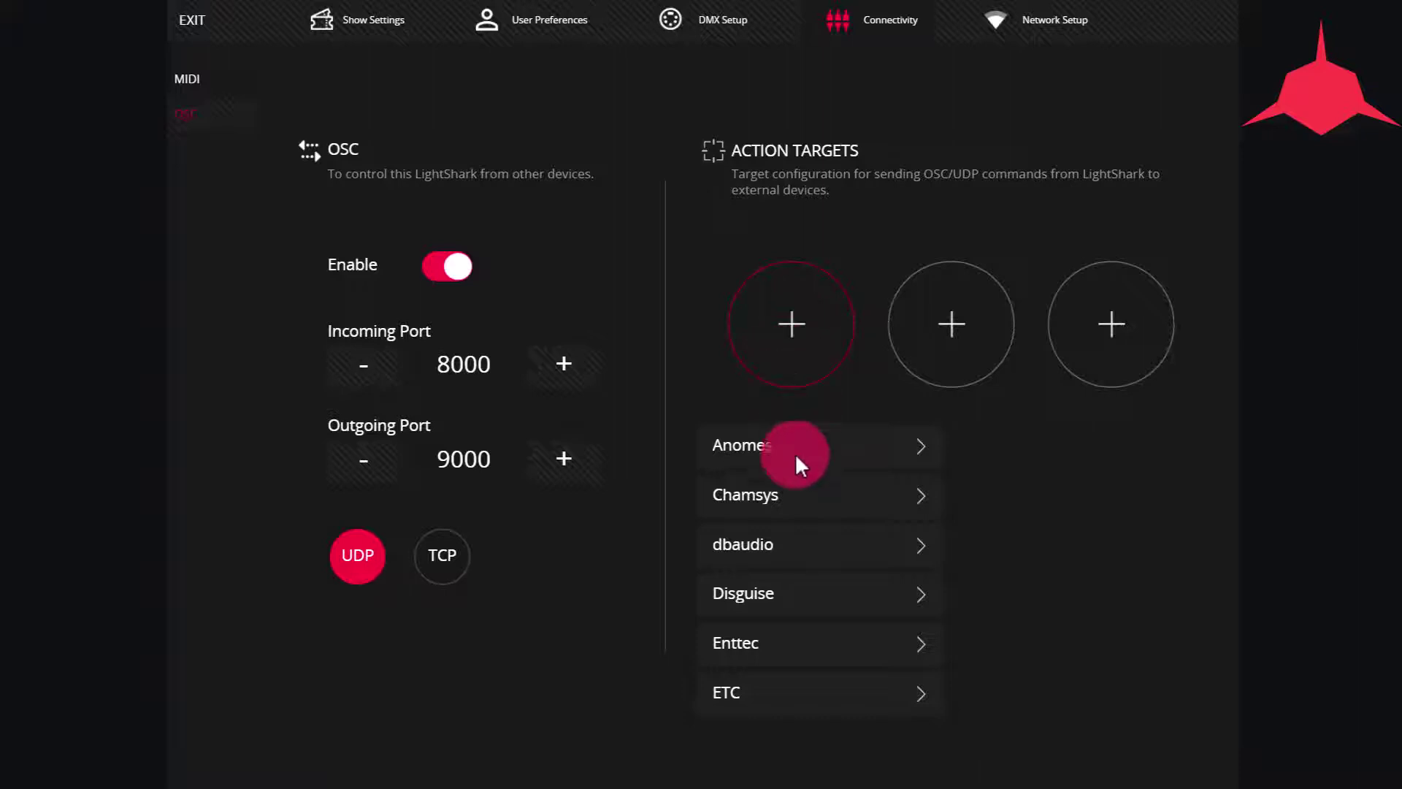
pyautogui.moveTo(821, 610); pyautogui.dragTo(823, 434)
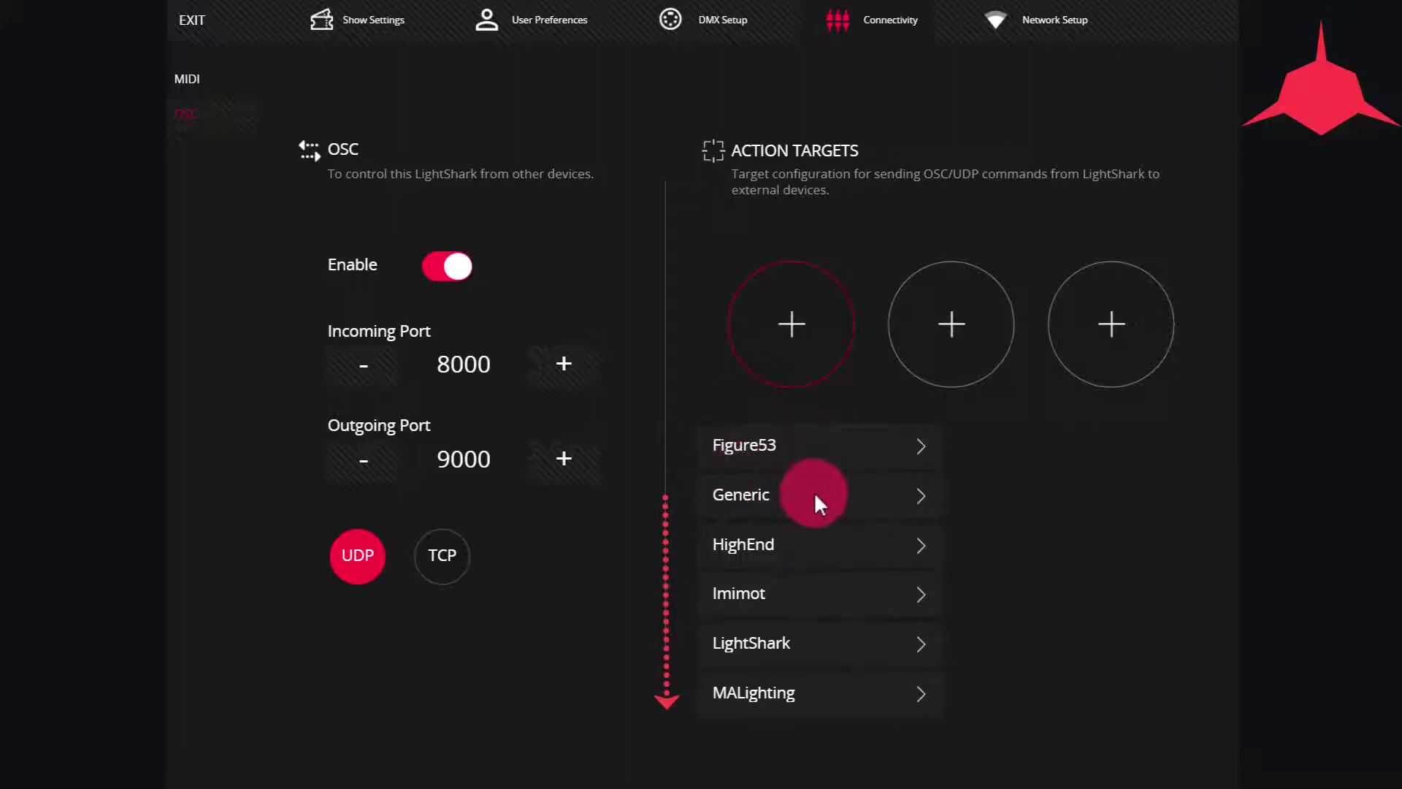
pyautogui.moveTo(814, 492)
pyautogui.mouseDown()
pyautogui.moveTo(811, 625)
pyautogui.moveTo(851, 498)
pyautogui.mouseUp()
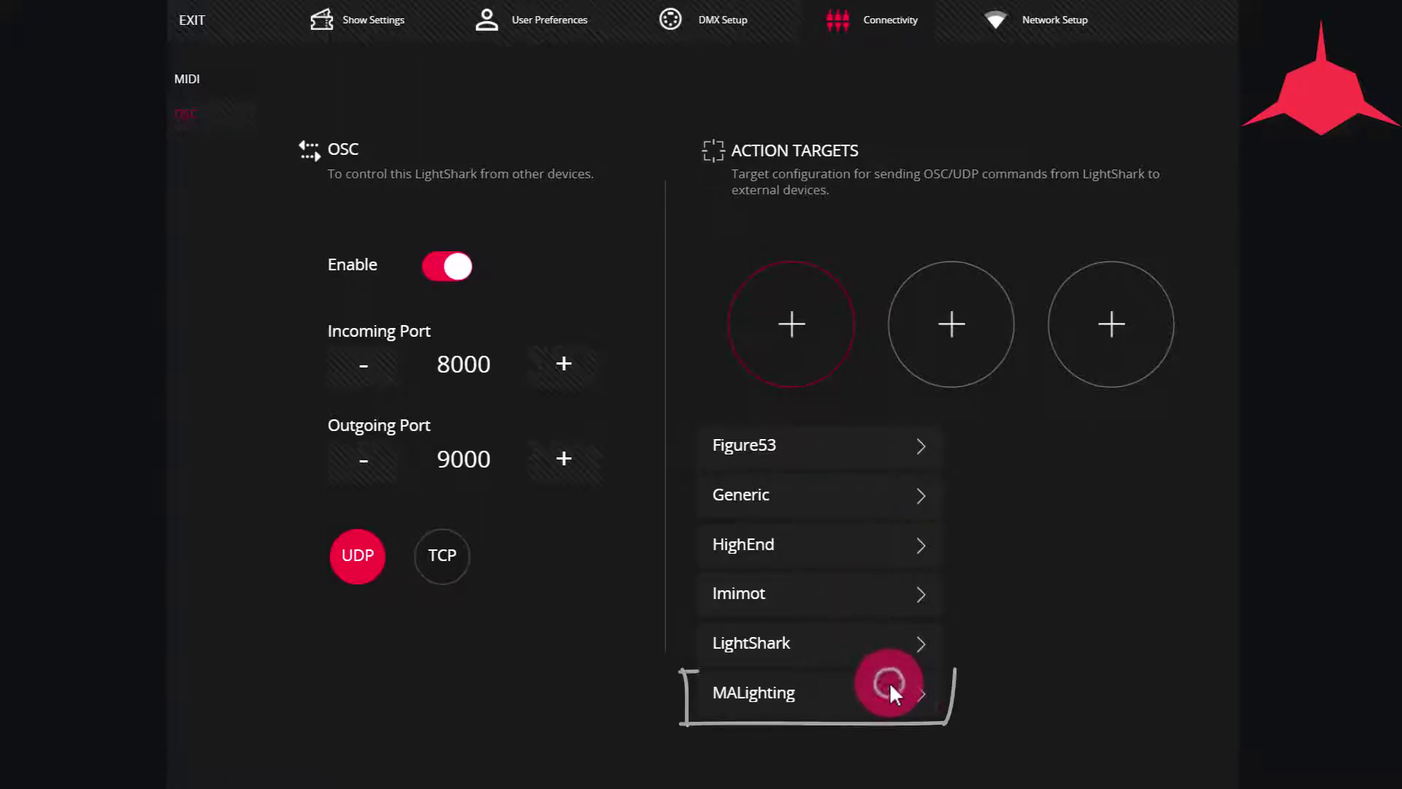
pyautogui.click(916, 690)
pyautogui.click(1180, 447)
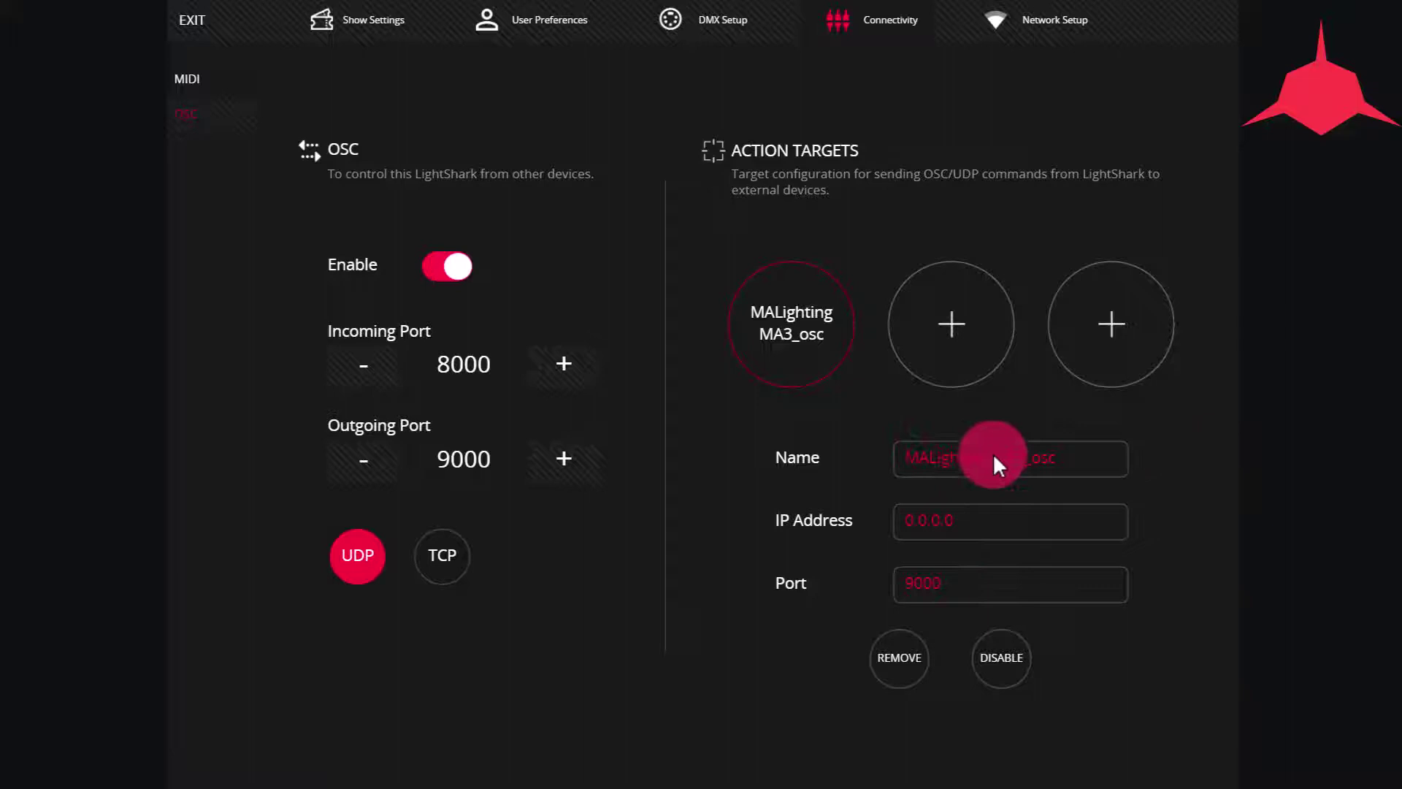
pyautogui.click(941, 526)
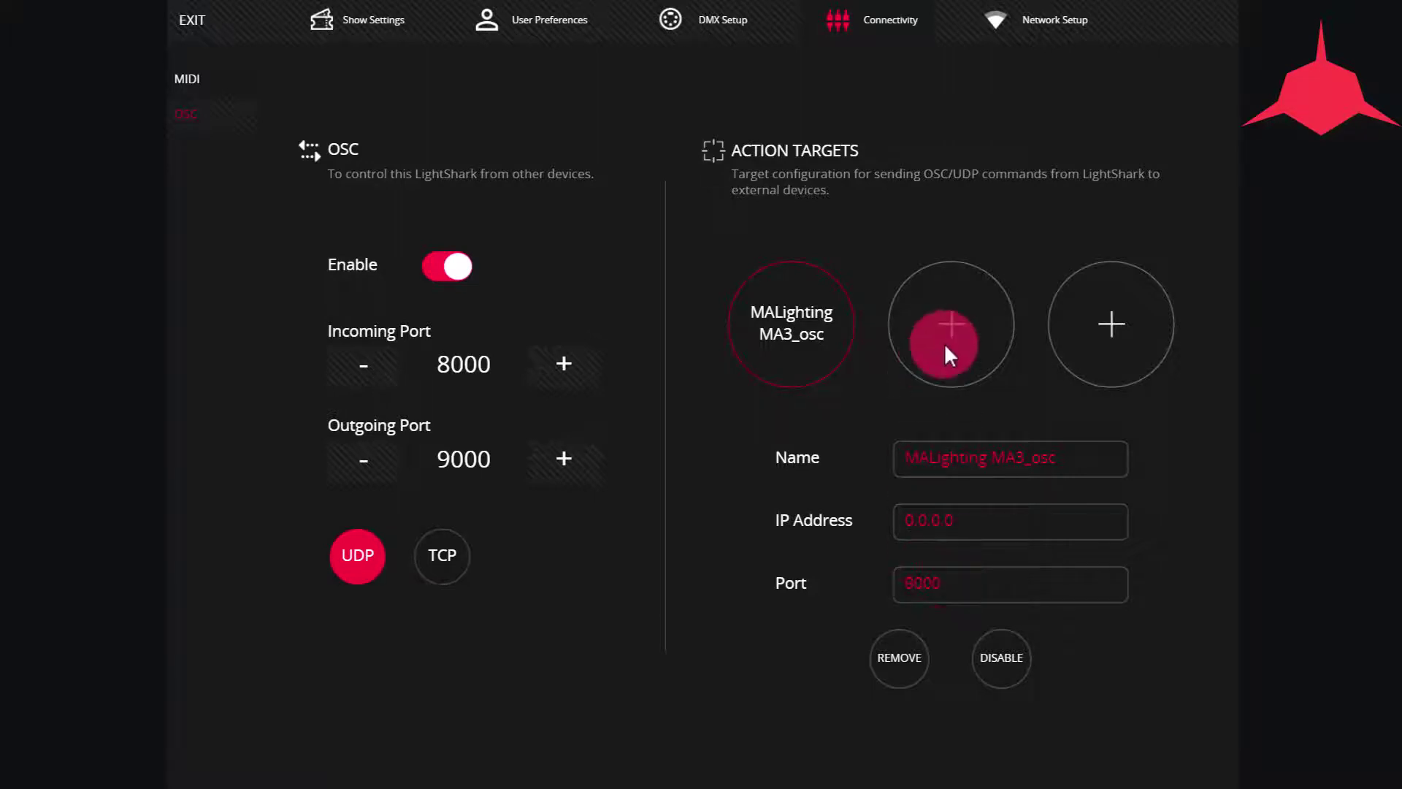
# - Add Generic_osc from the Generic manufacturer as the second action target and exit the settings
pyautogui.click(946, 341)
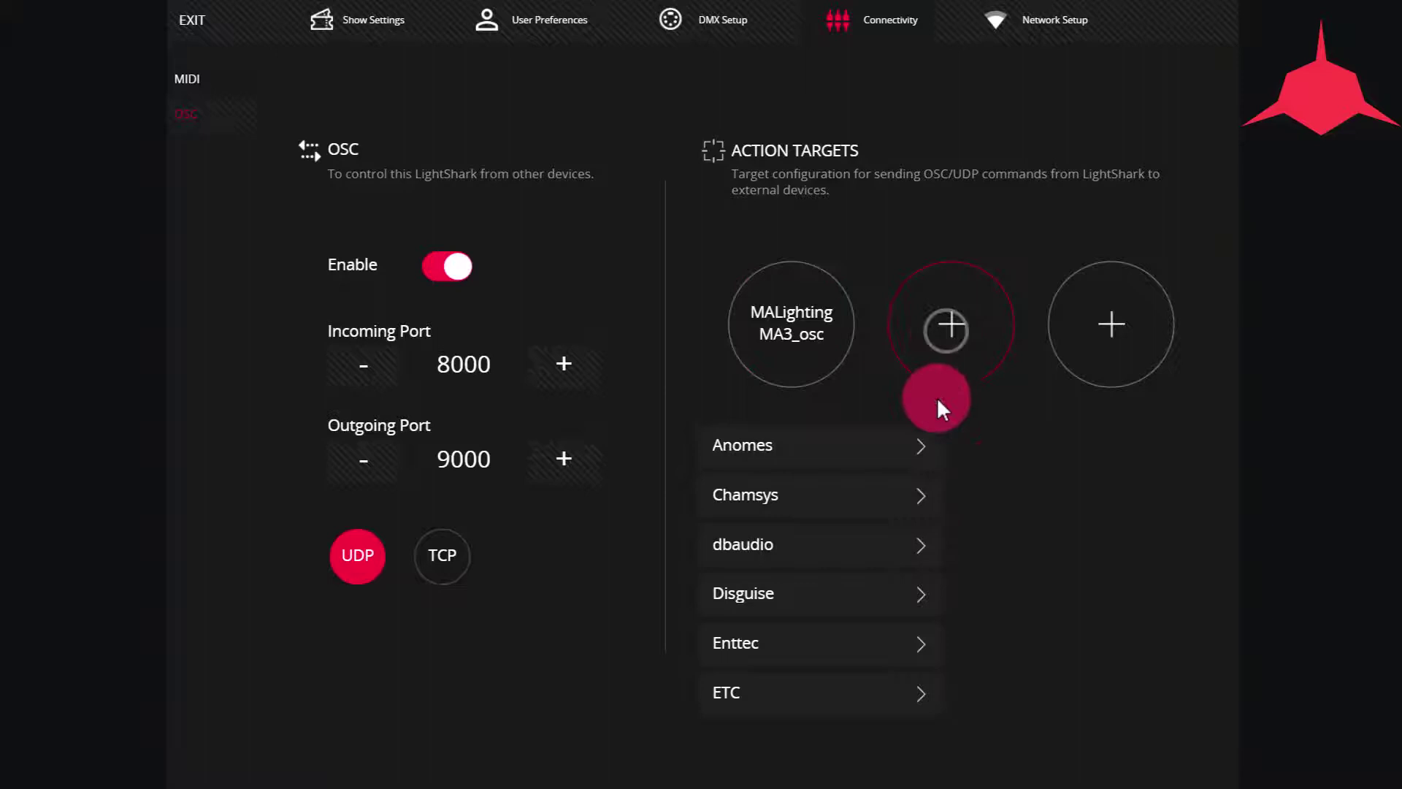
pyautogui.moveTo(859, 616); pyautogui.dragTo(858, 440)
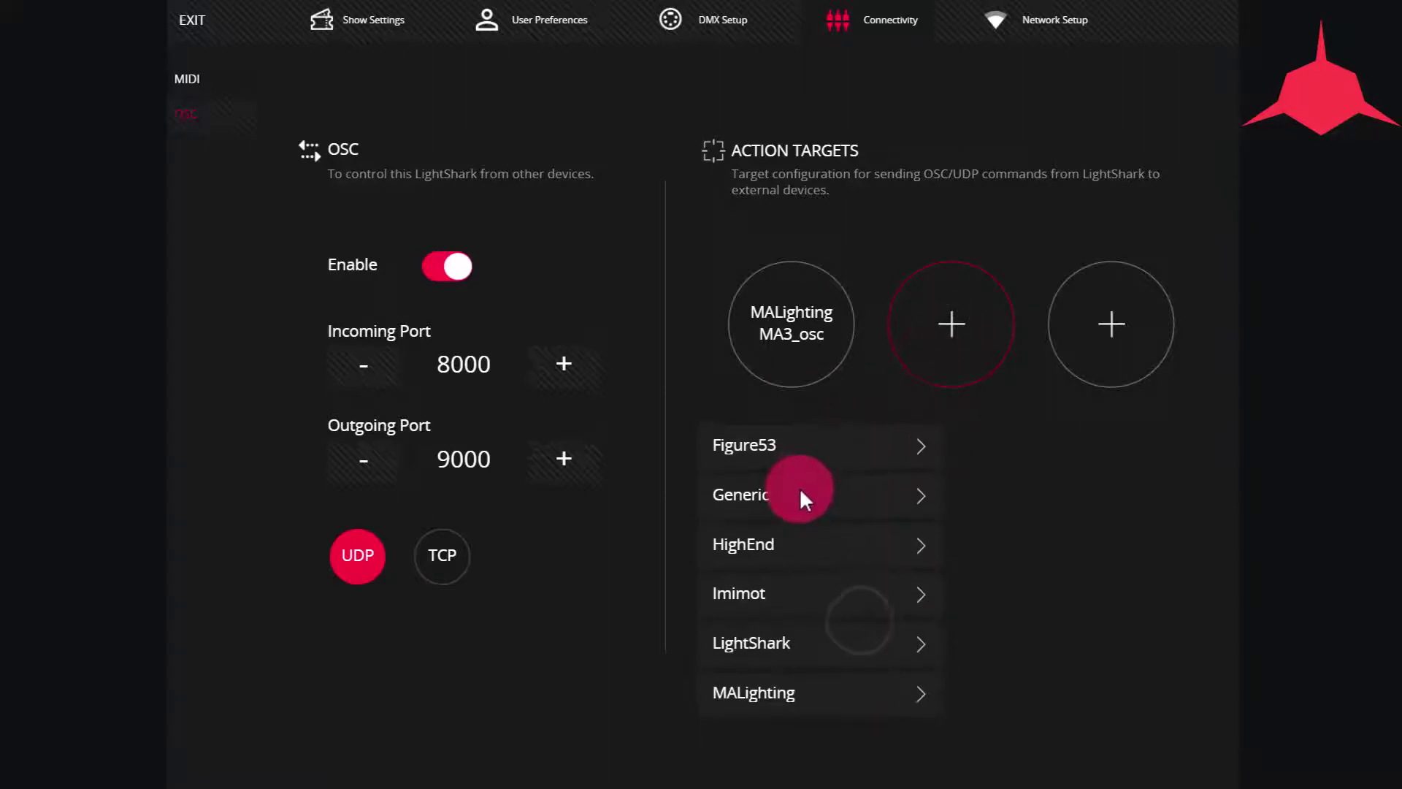
pyautogui.click(830, 490)
pyautogui.click(925, 493)
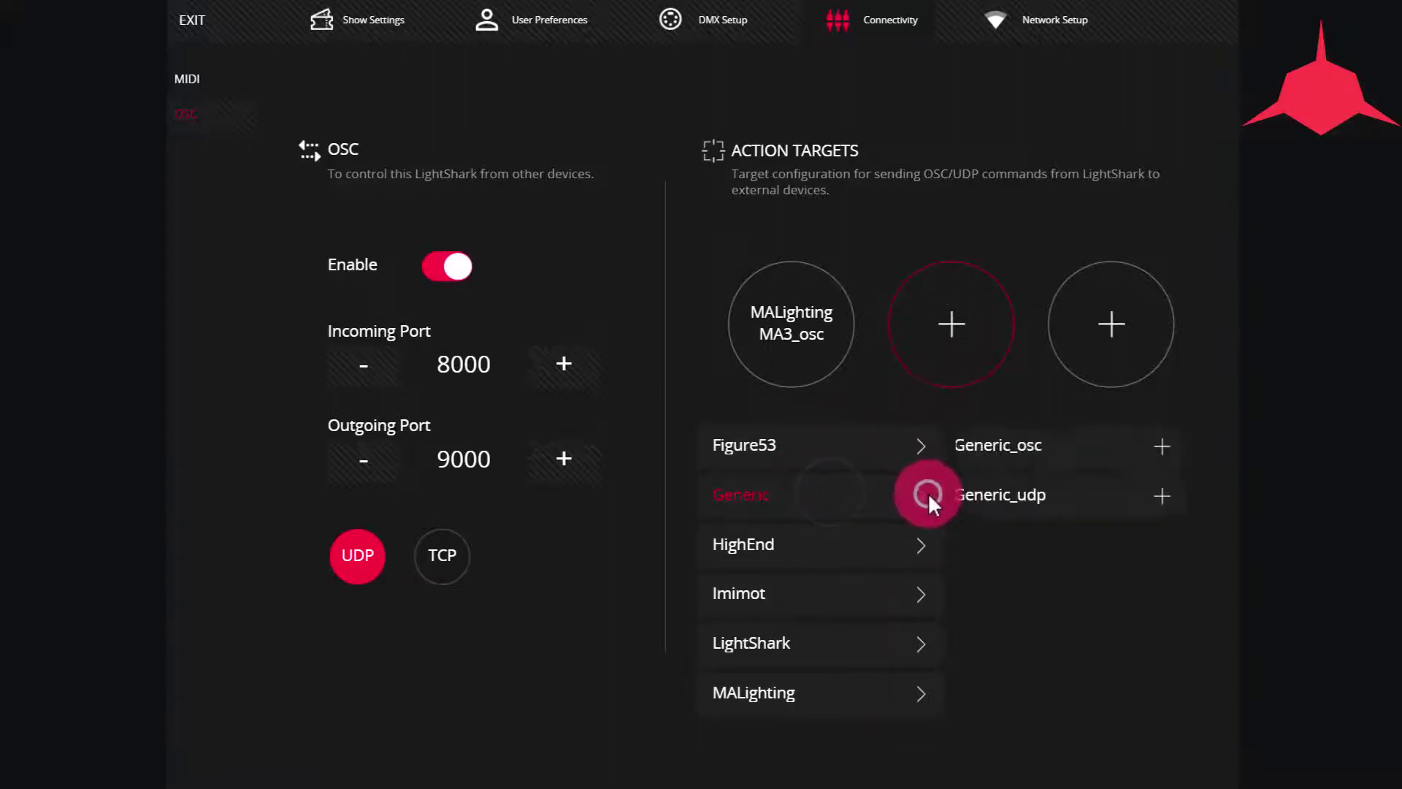
pyautogui.click(1181, 444)
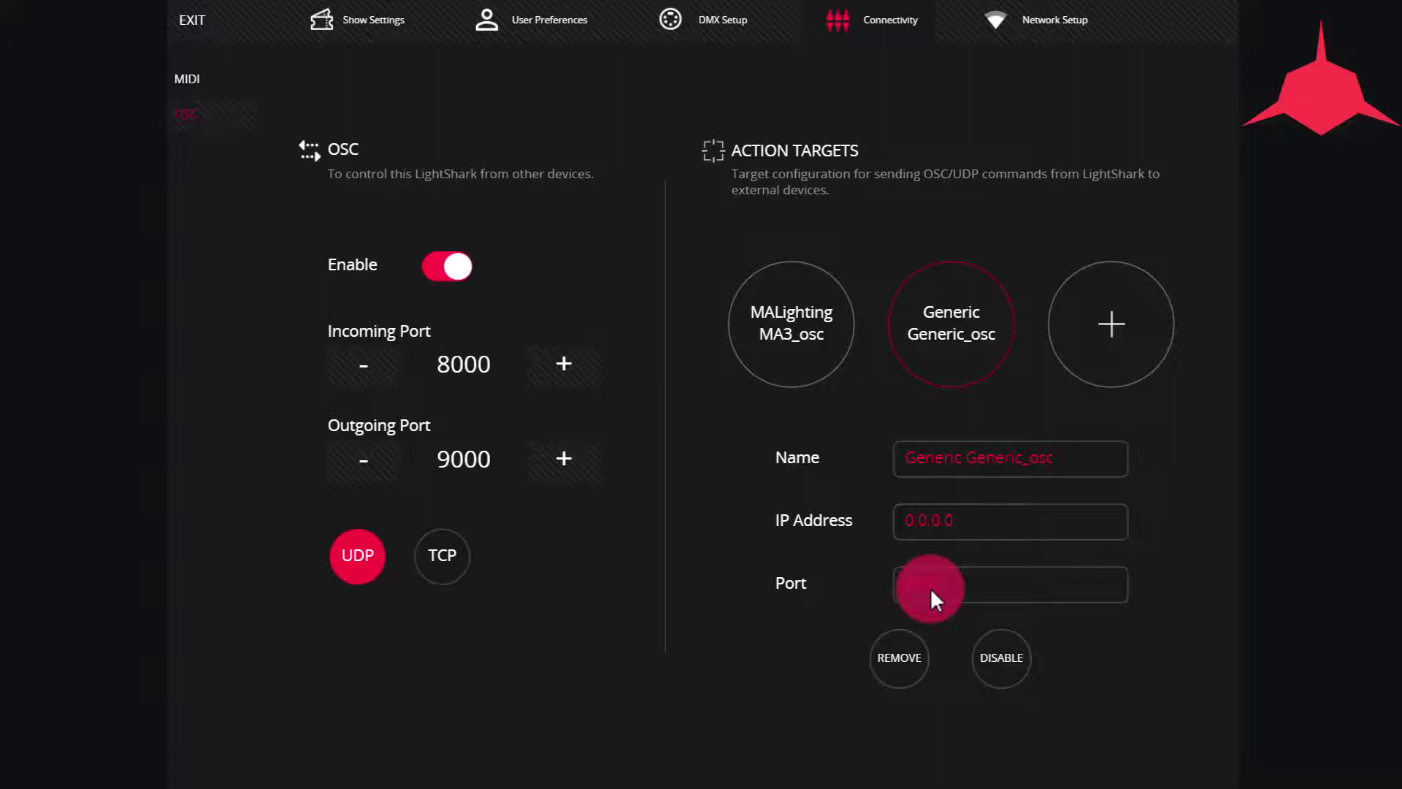
pyautogui.click(193, 22)
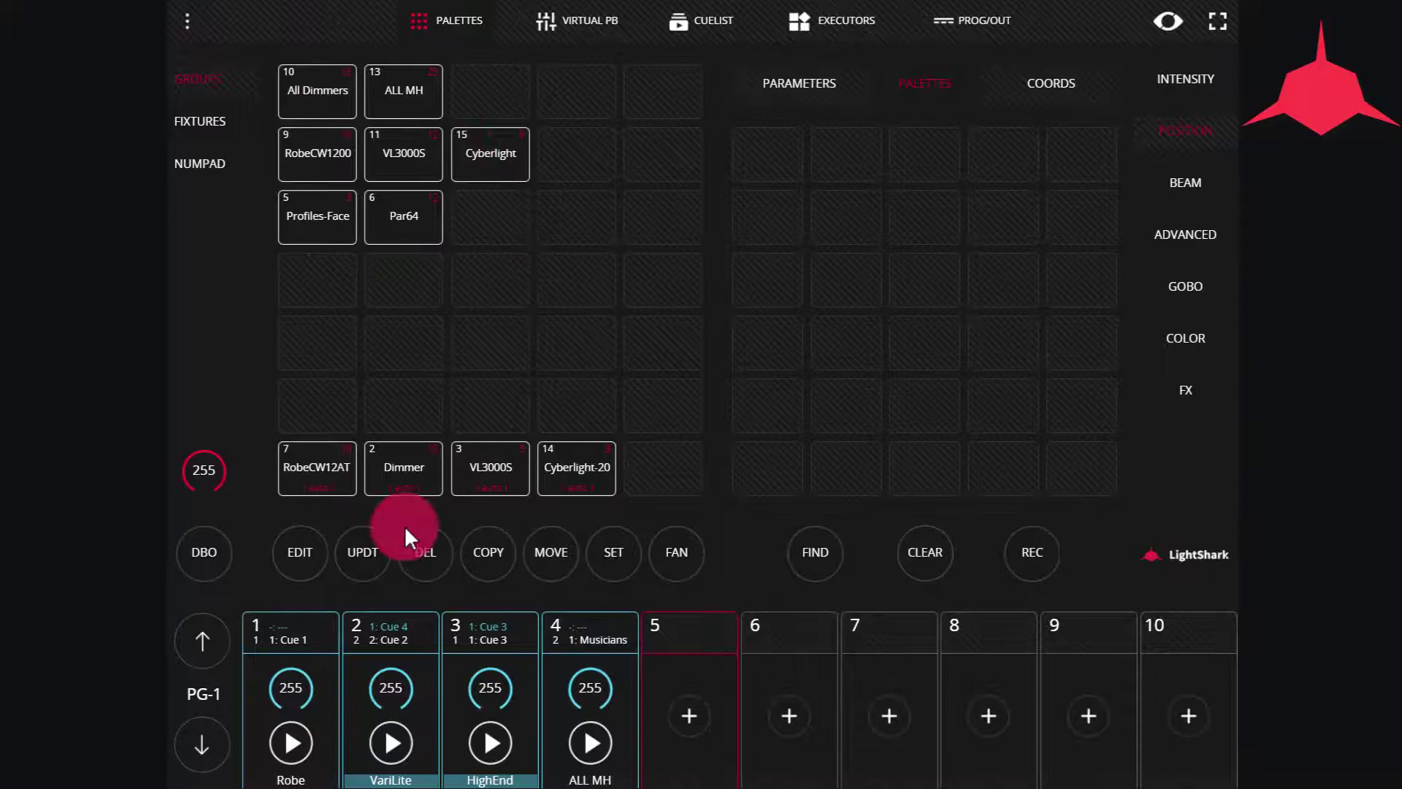
# - Open the cue actions of Cue 3 in the HighEnd cuelist on playback 3
pyautogui.click(498, 631)
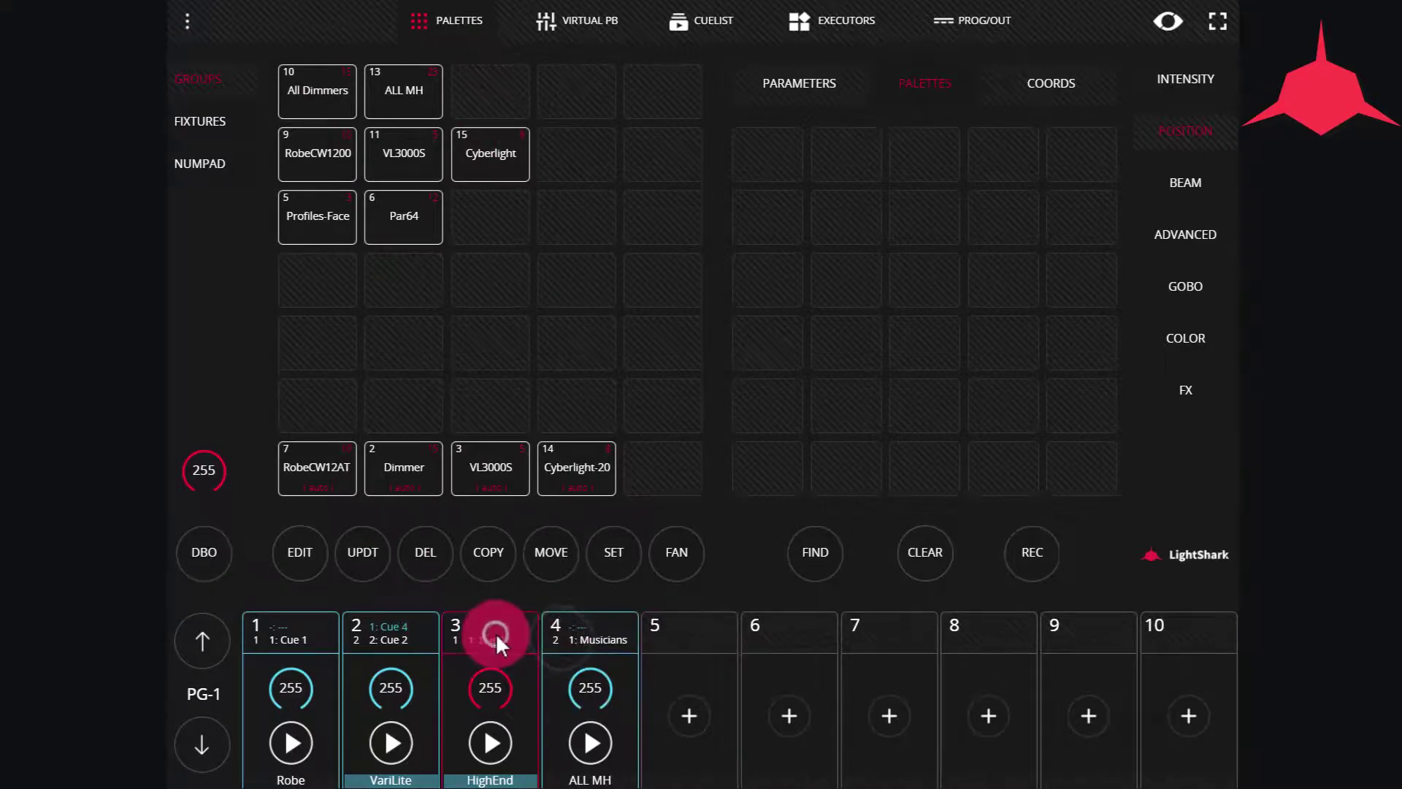
pyautogui.click(499, 636)
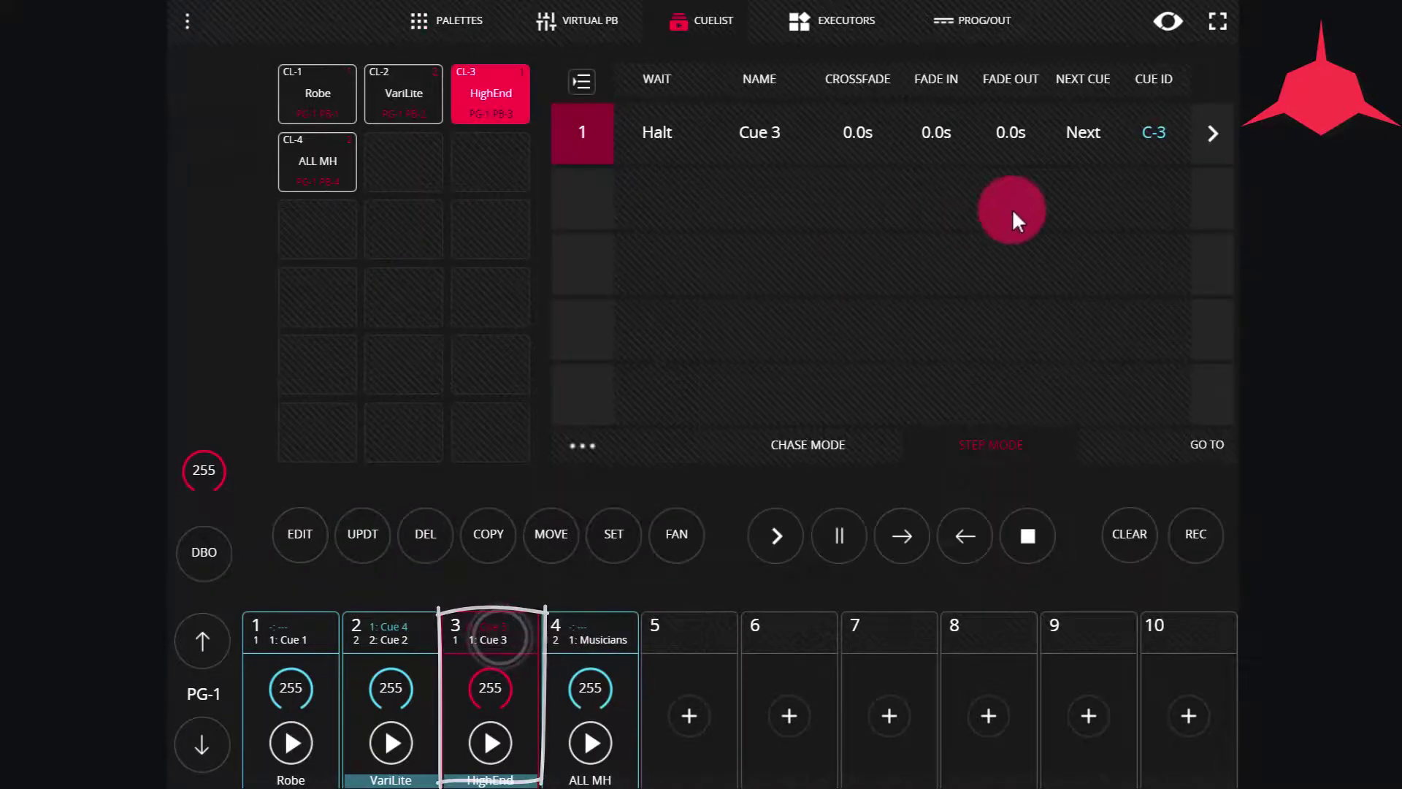
pyautogui.moveTo(1082, 149); pyautogui.dragTo(657, 111)
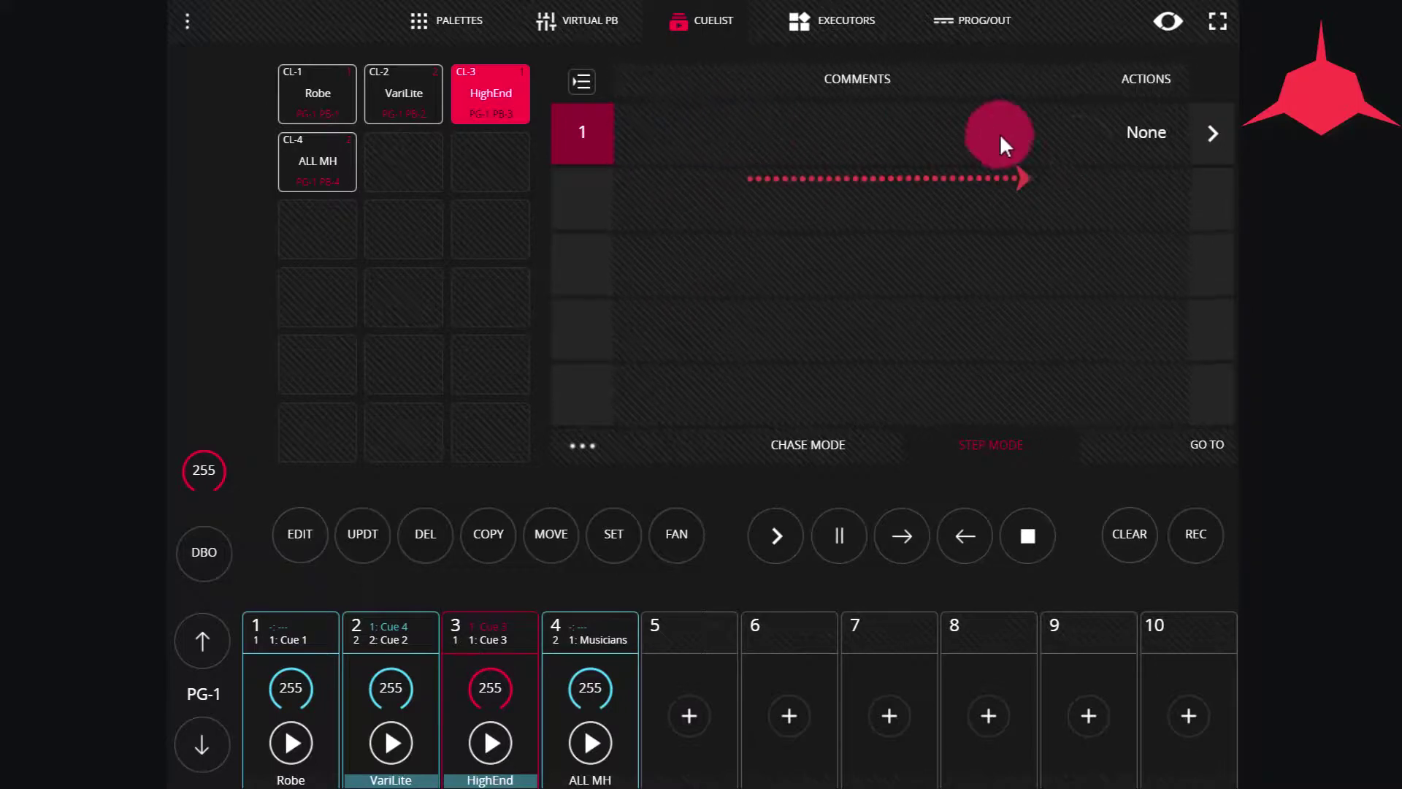
pyautogui.click(1143, 132)
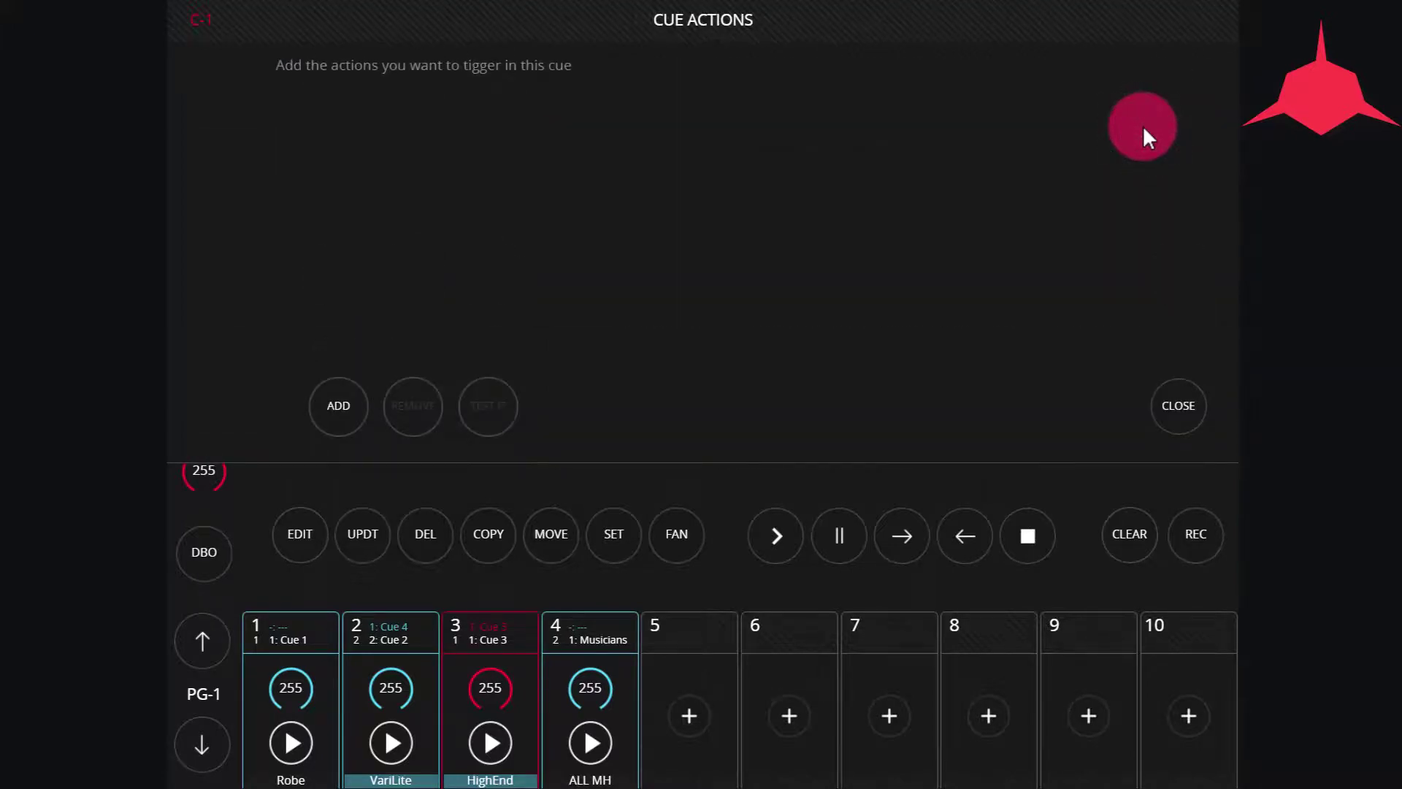
# - Add the MA3_osc Executors action "Go+ on current Page" for executor 1 to the cue and close the cue actions
pyautogui.click(342, 405)
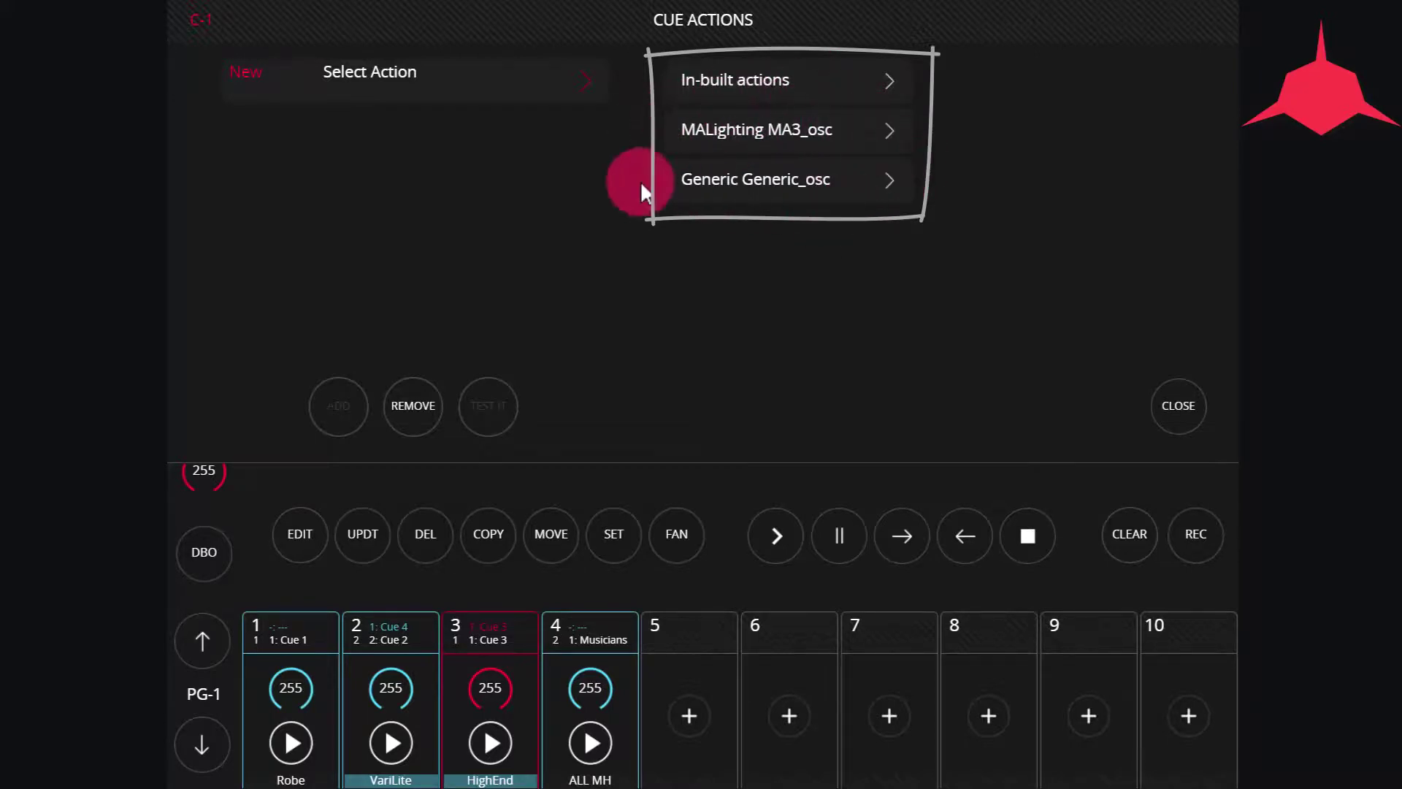
pyautogui.click(888, 131)
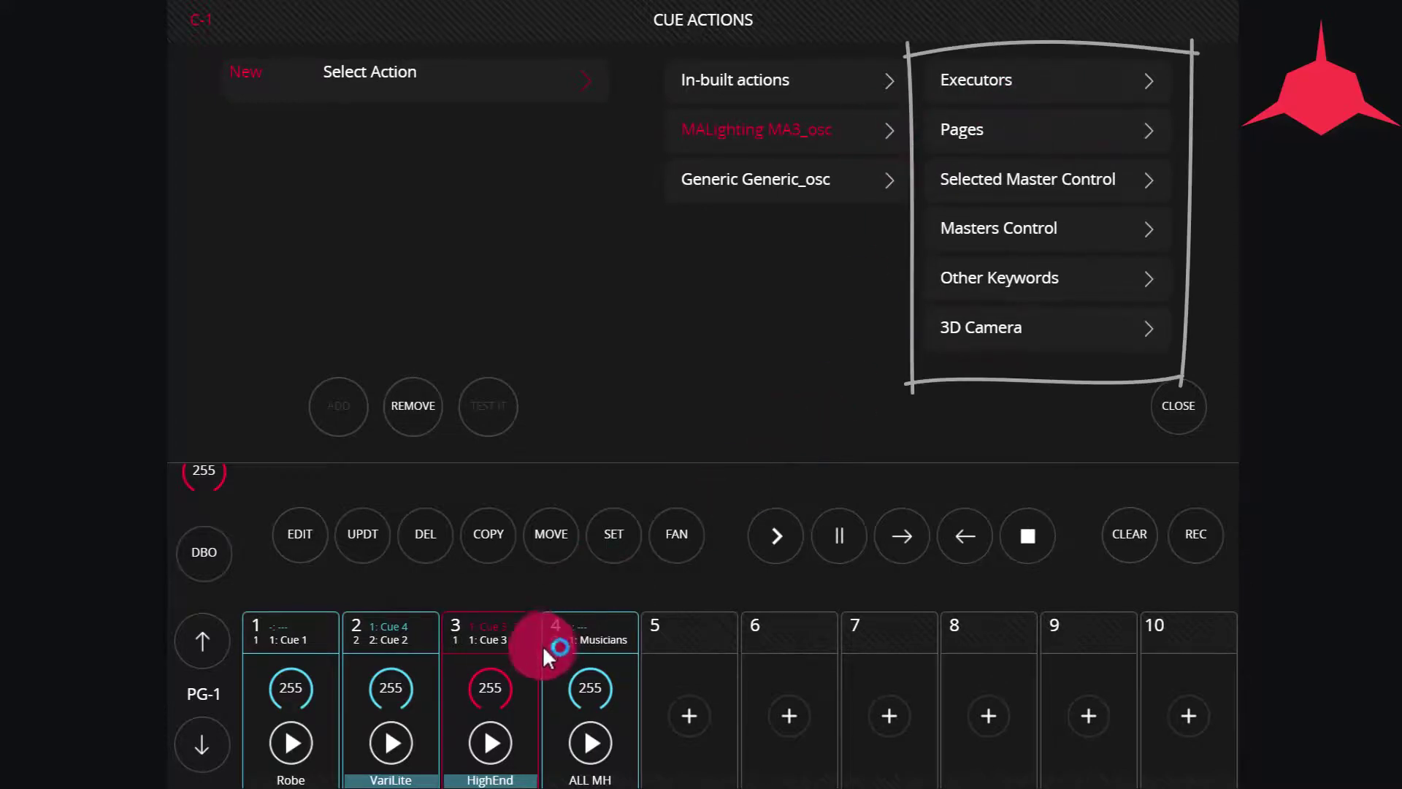
pyautogui.click(1146, 79)
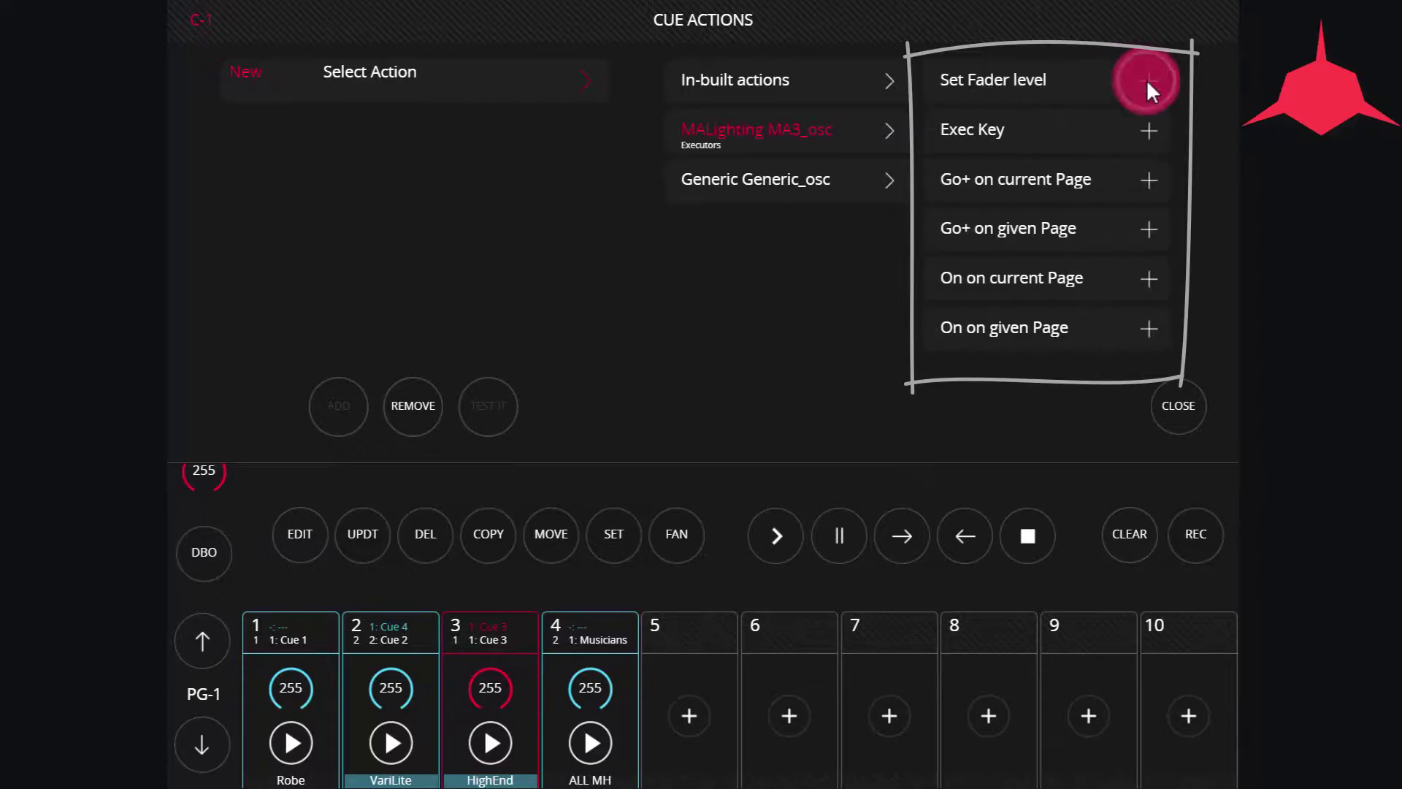
pyautogui.click(1150, 179)
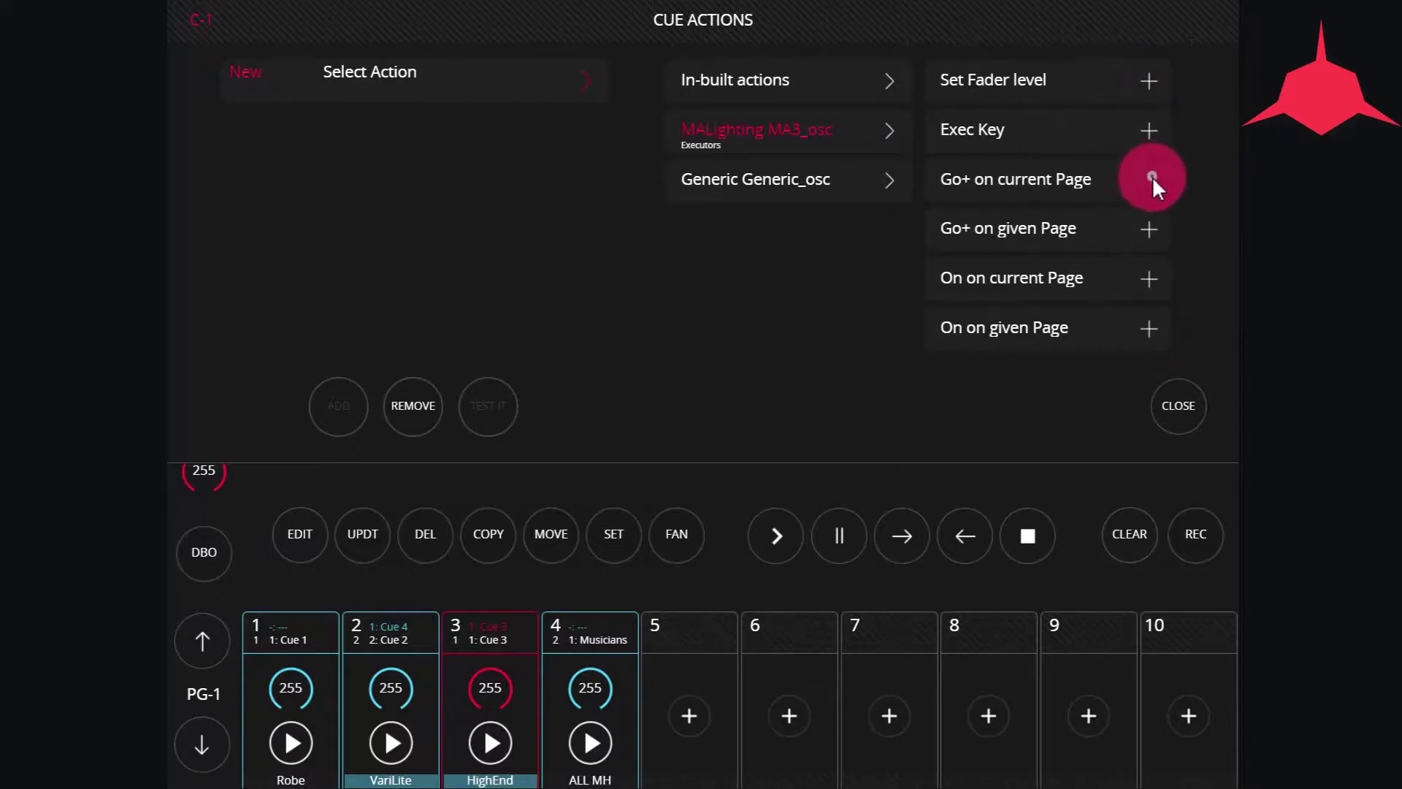
pyautogui.click(771, 102)
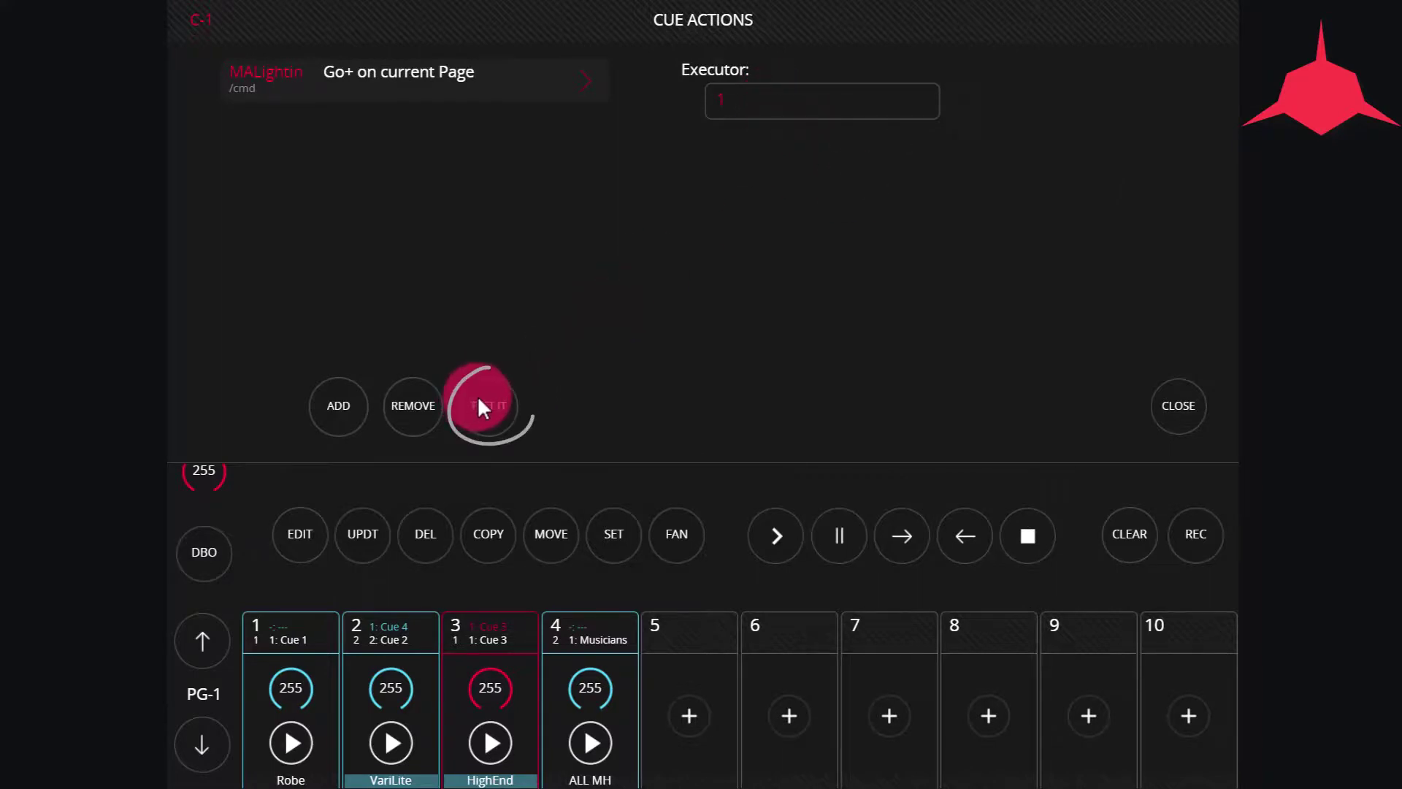
pyautogui.click(1177, 403)
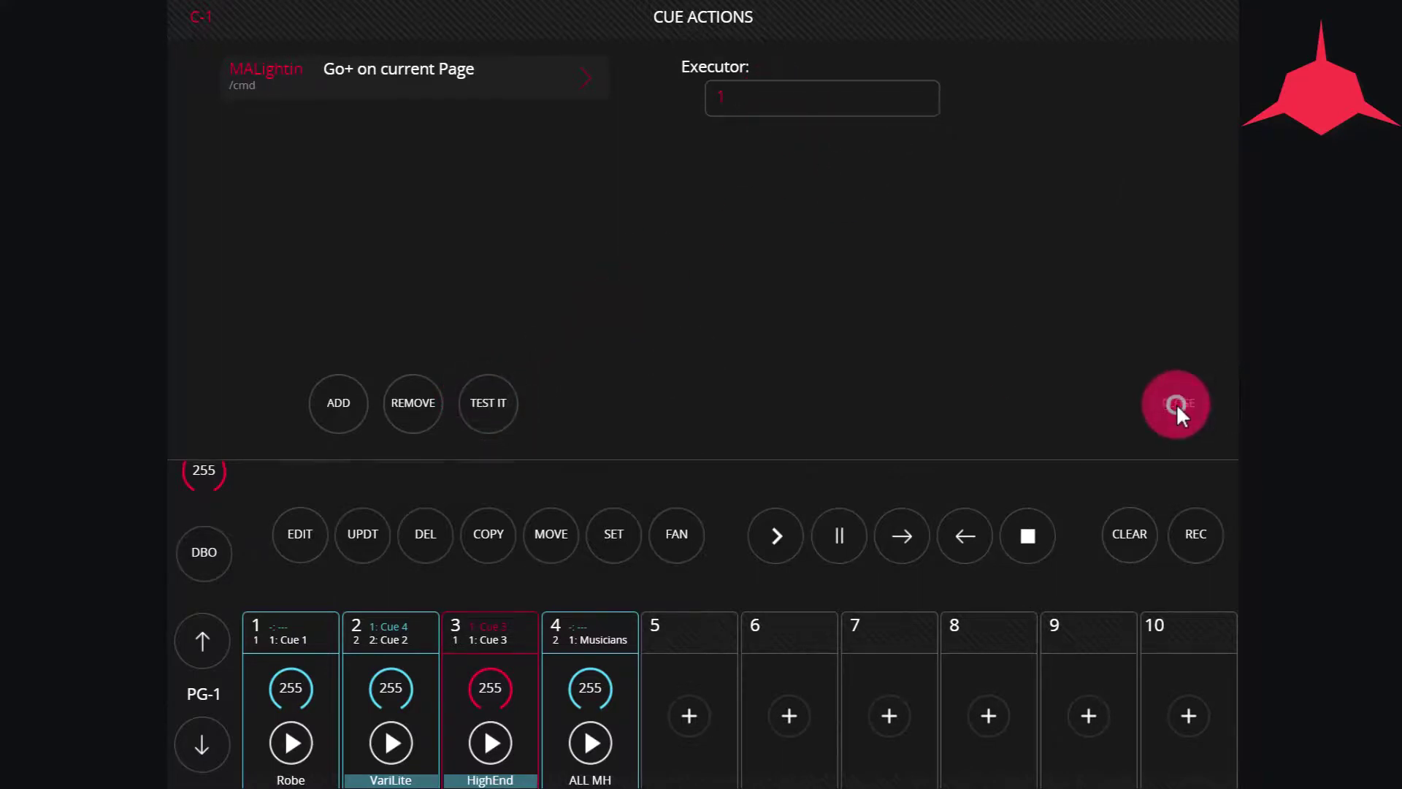
# - Open the comment of Cue 3 for editing and close it with the field left empty
pyautogui.click(903, 231)
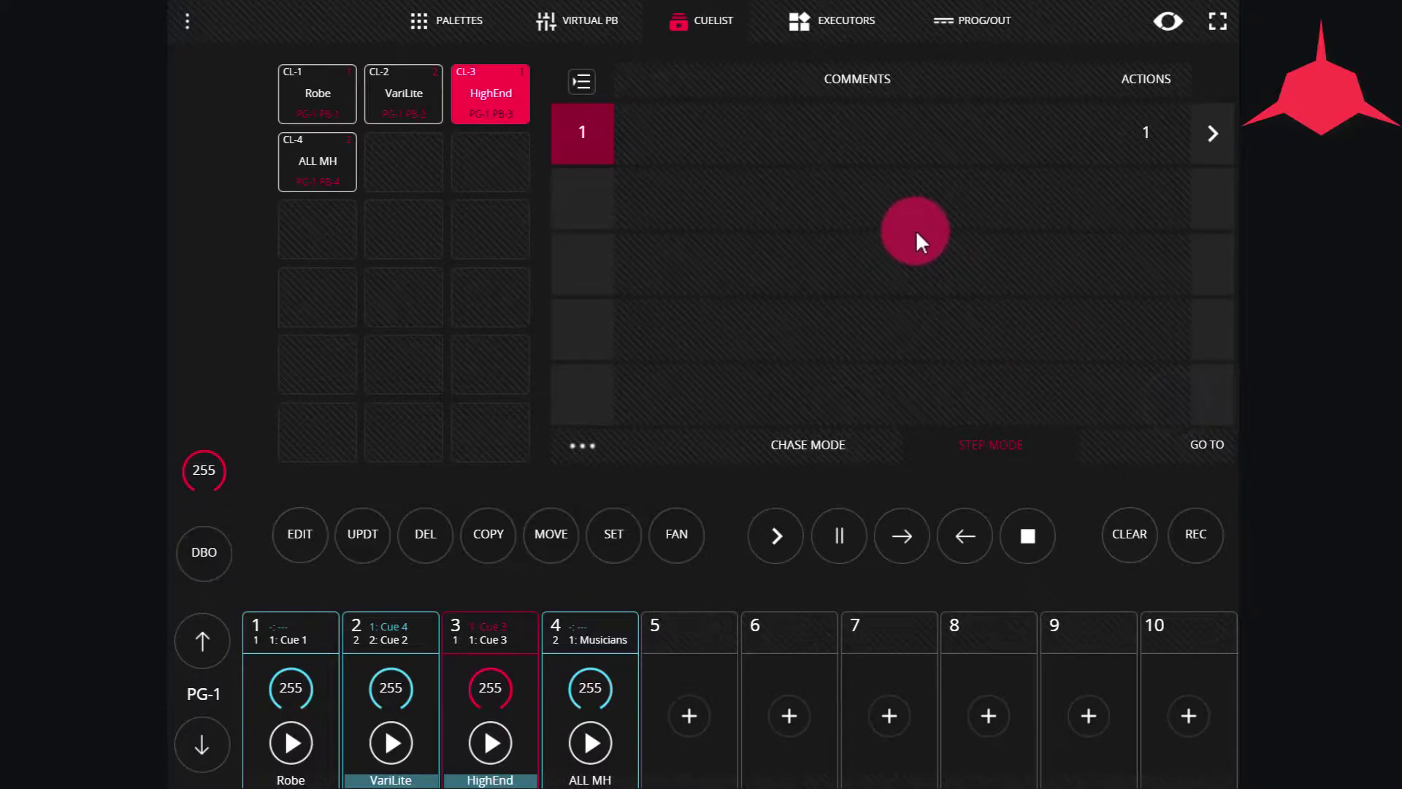
pyautogui.click(651, 136)
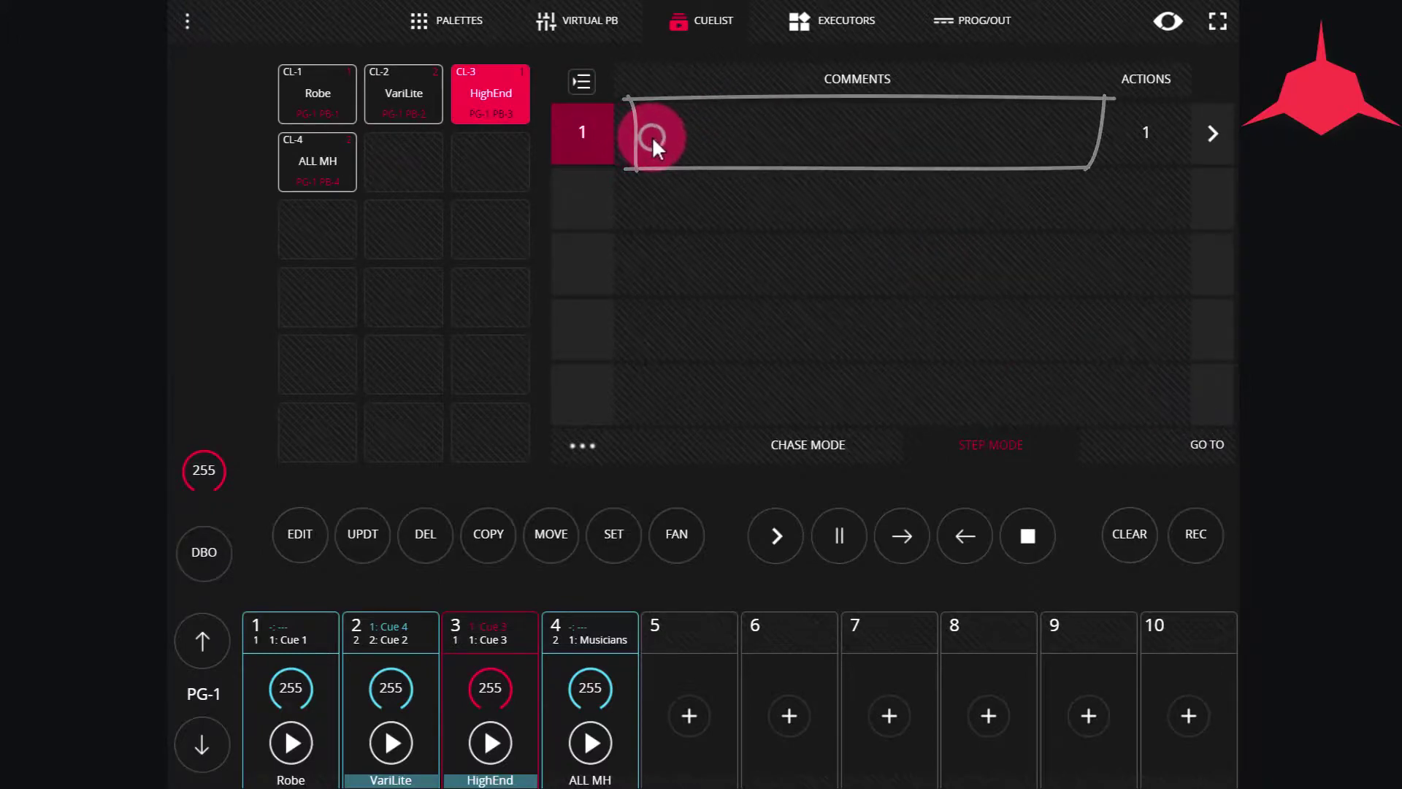
pyautogui.click(679, 100)
pyautogui.click(712, 100)
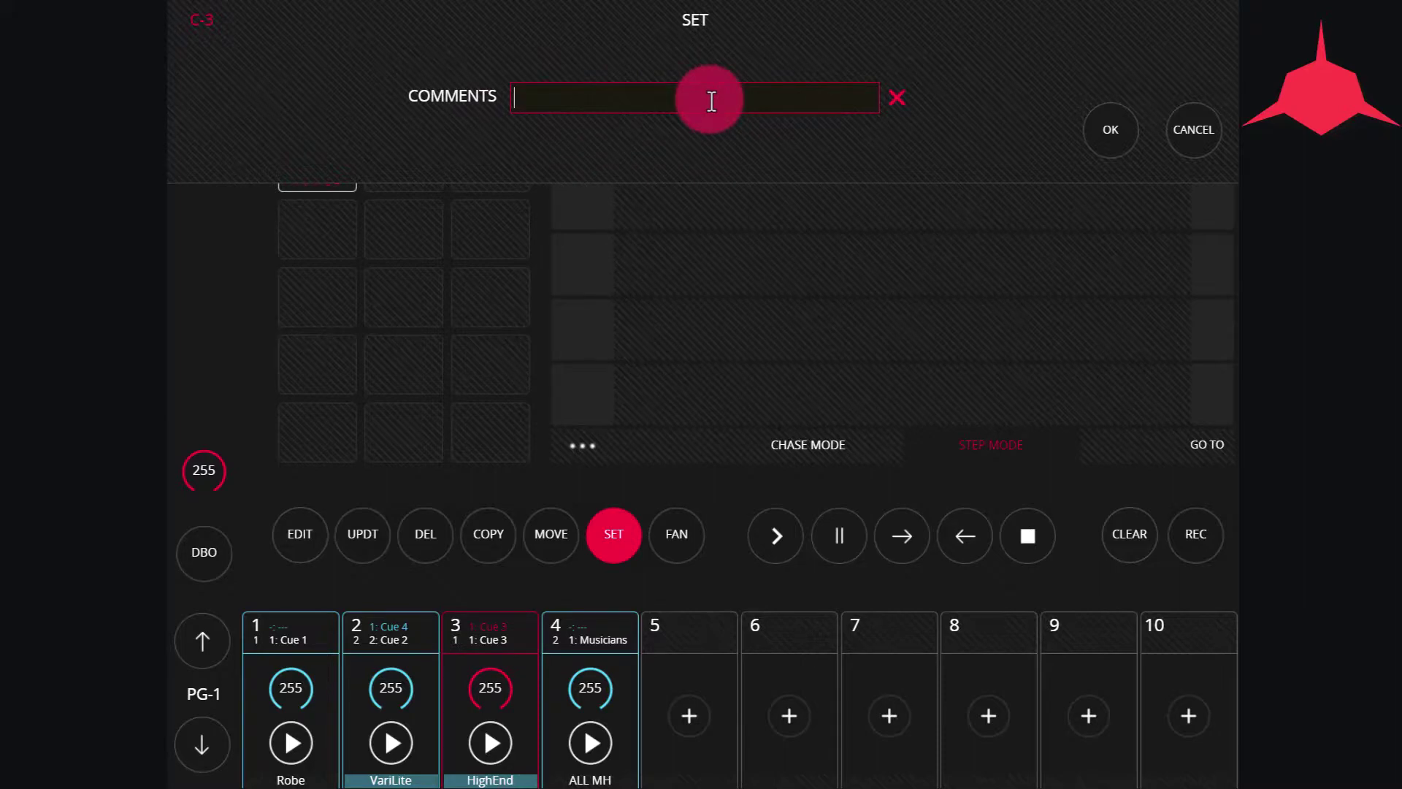
pyautogui.click(1084, 129)
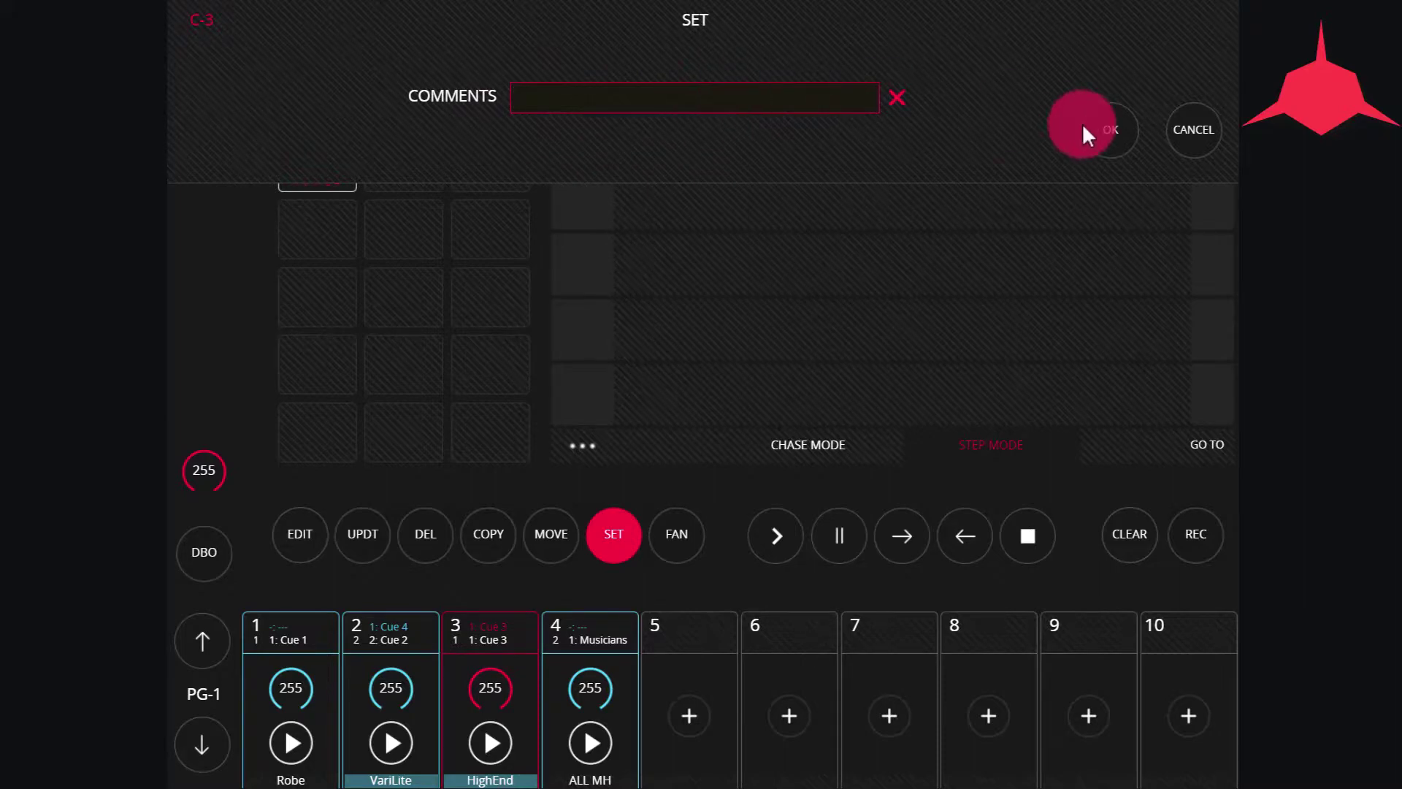
pyautogui.click(1127, 128)
# - Play the HighEnd cuelist on playback 3 to trigger Cue 3 with its action
pyautogui.click(508, 650)
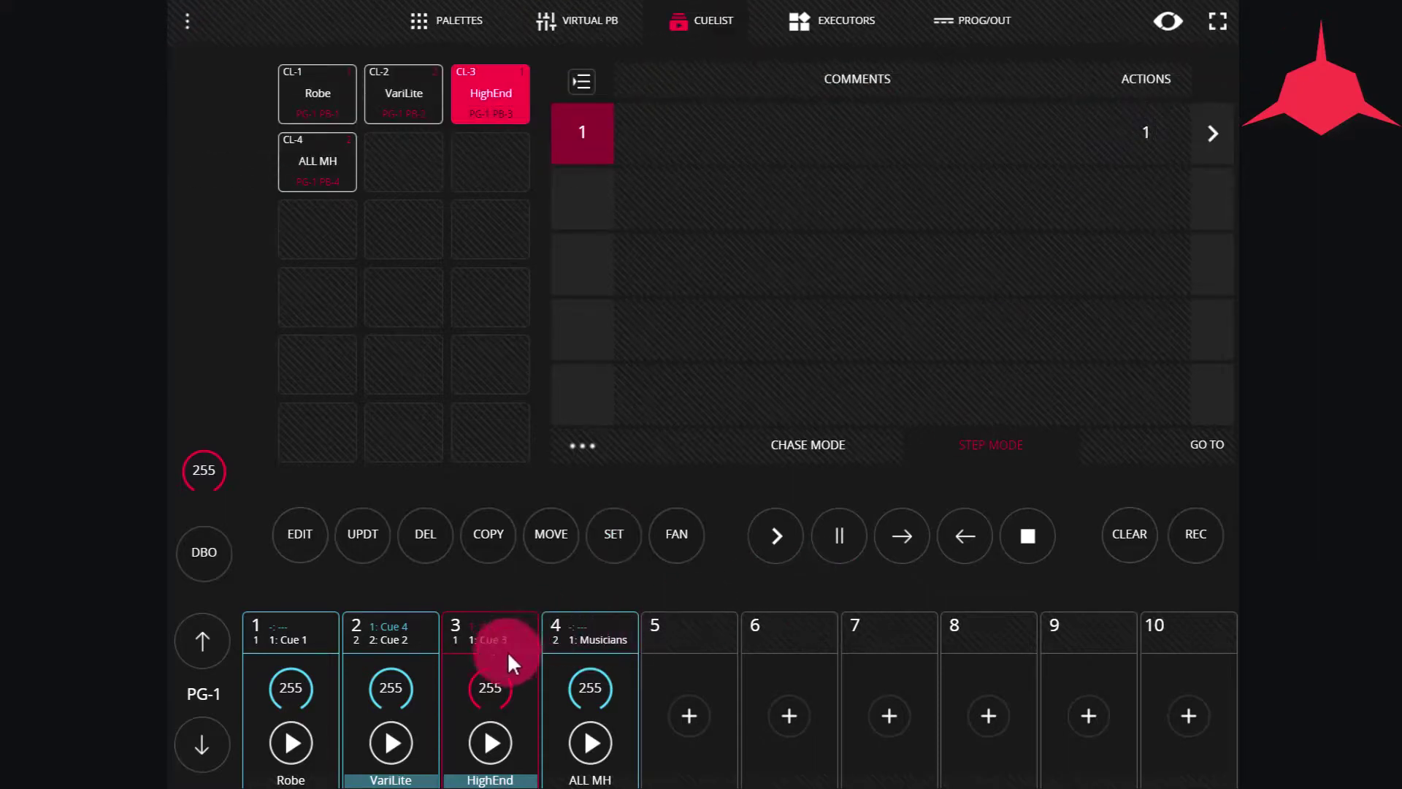
pyautogui.click(505, 745)
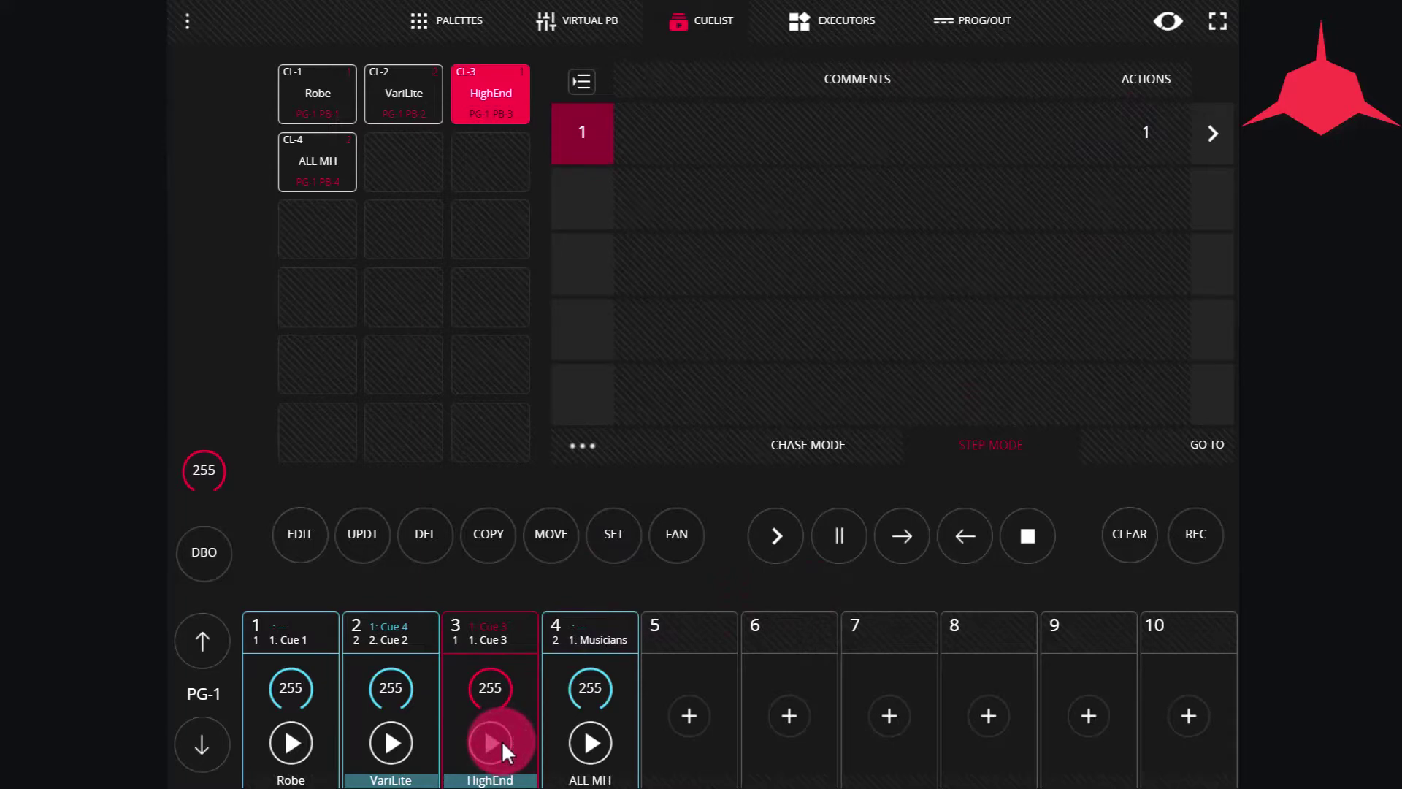